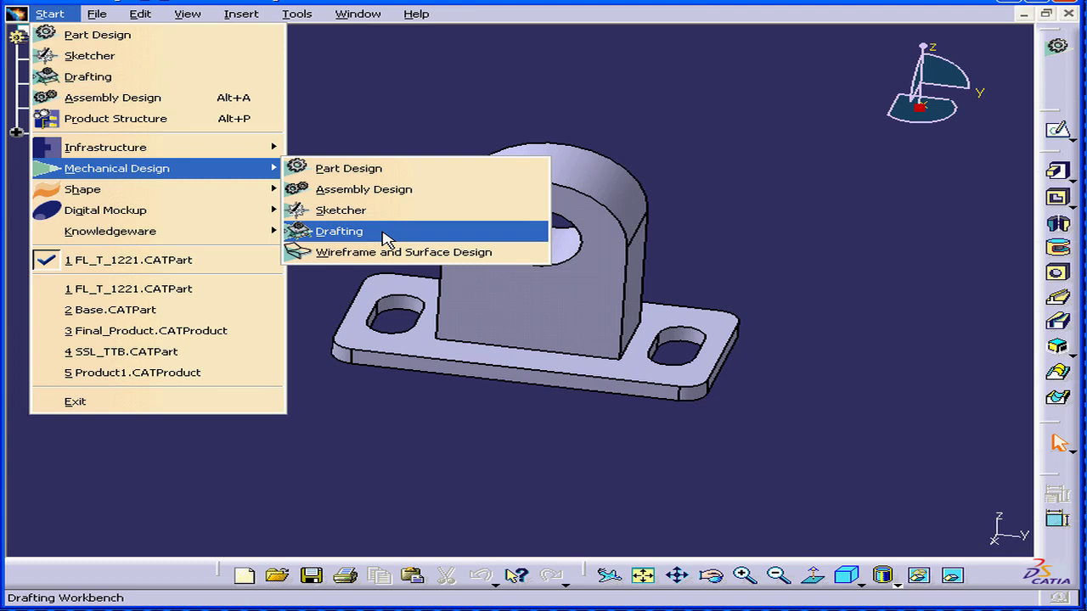
- Create a new document of type Drawing
click(97, 14)
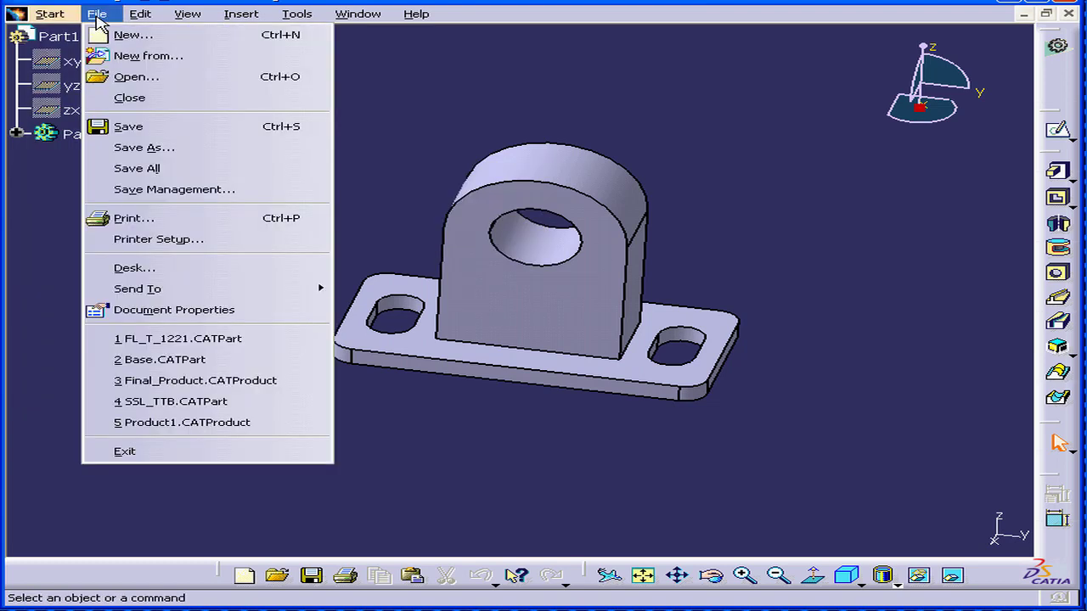
click(108, 35)
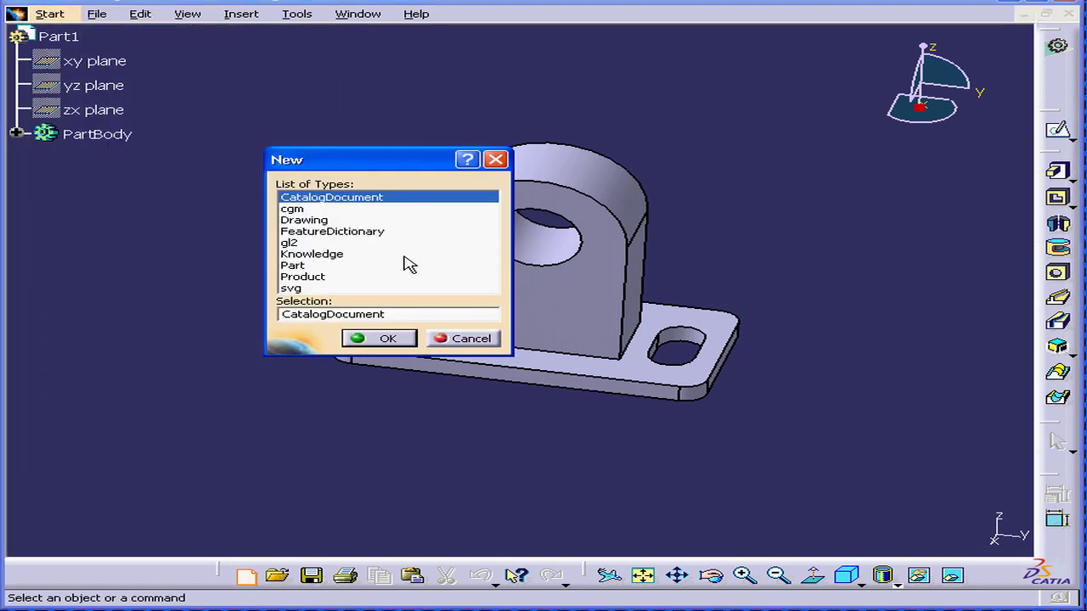
click(337, 223)
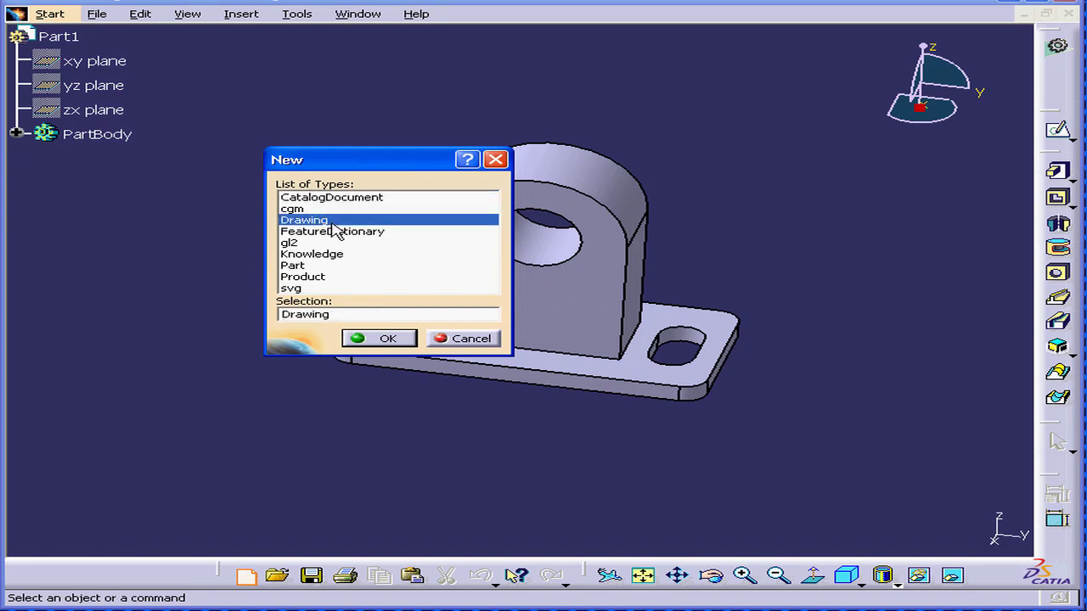
click(399, 338)
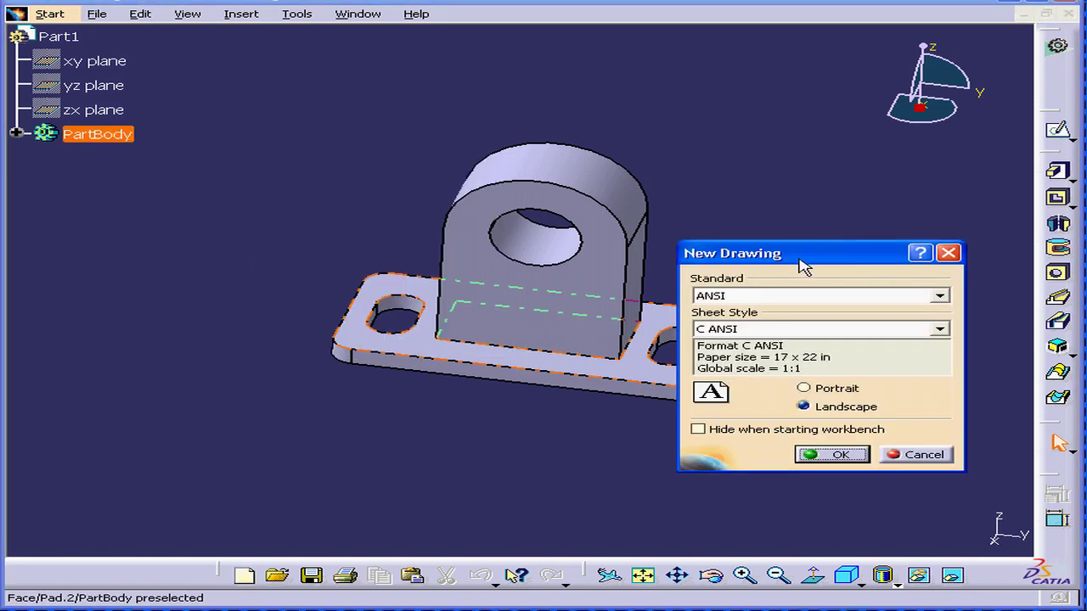
- Set up the new drawing with the ANSI standard and the C ANSI sheet style, and create it
click(940, 295)
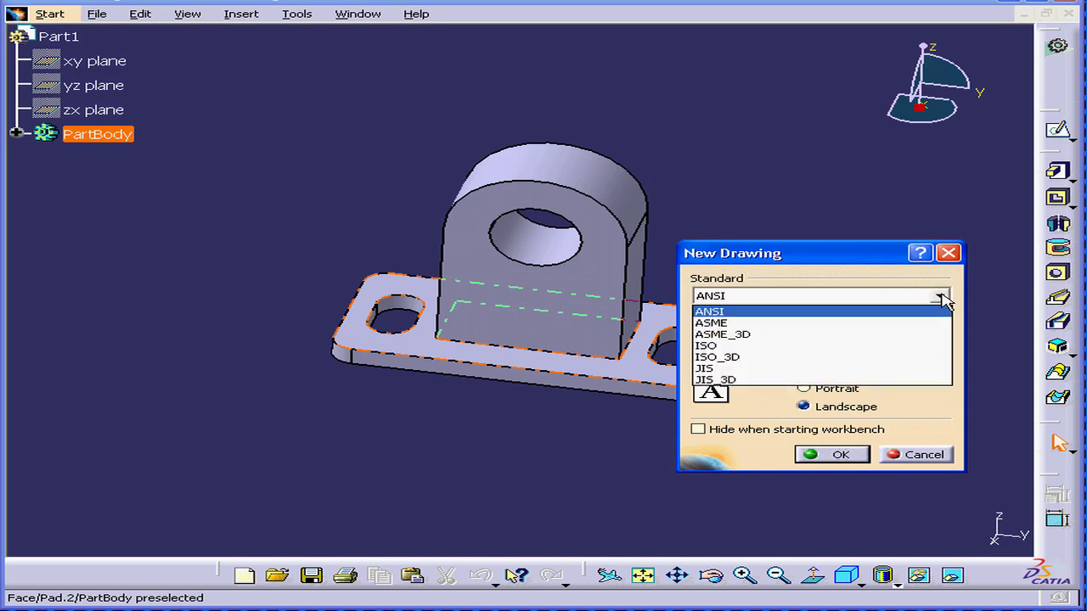
click(889, 312)
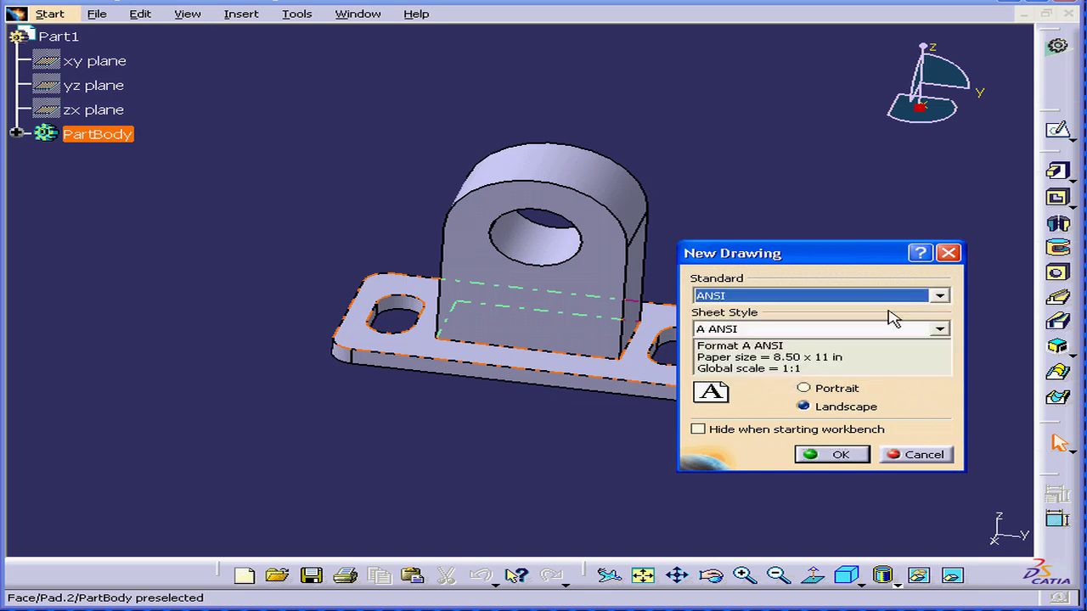
click(939, 328)
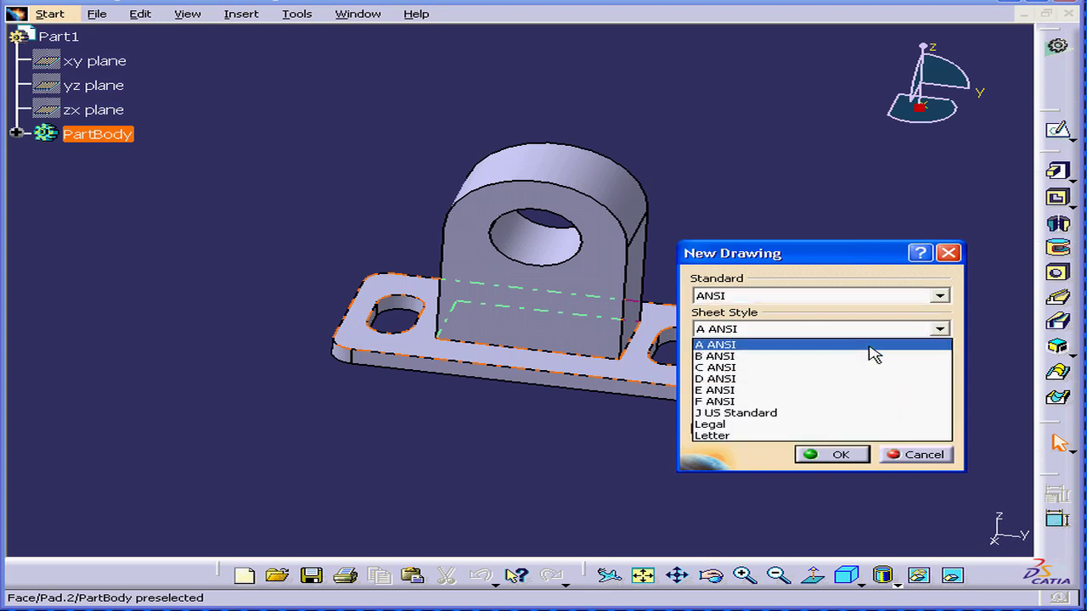
click(873, 346)
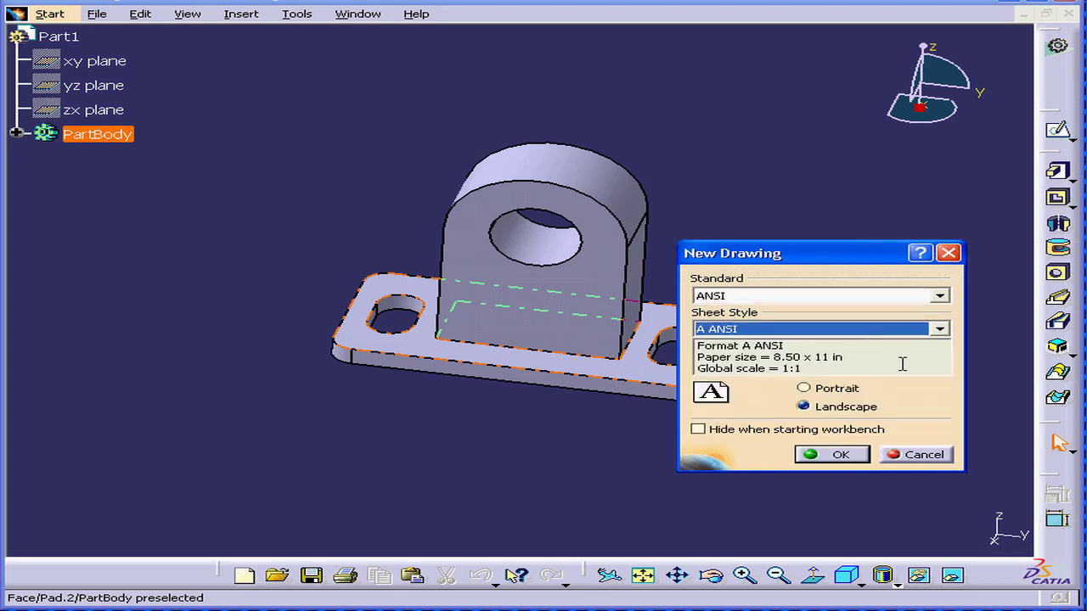
key(Down)
key(Down)
click(834, 454)
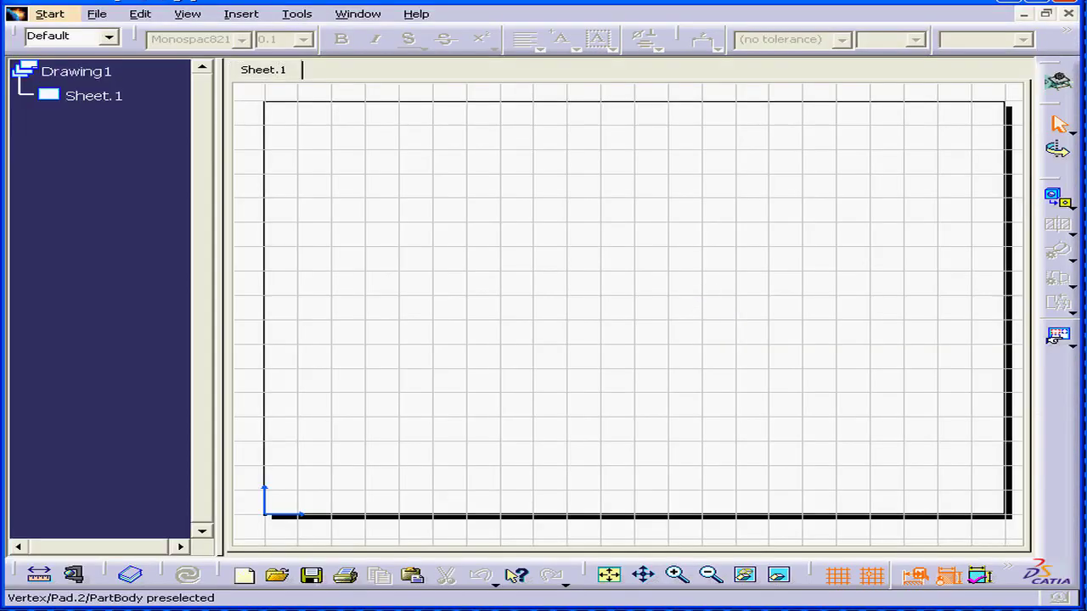
- Tile the drawing and part windows horizontally
click(357, 14)
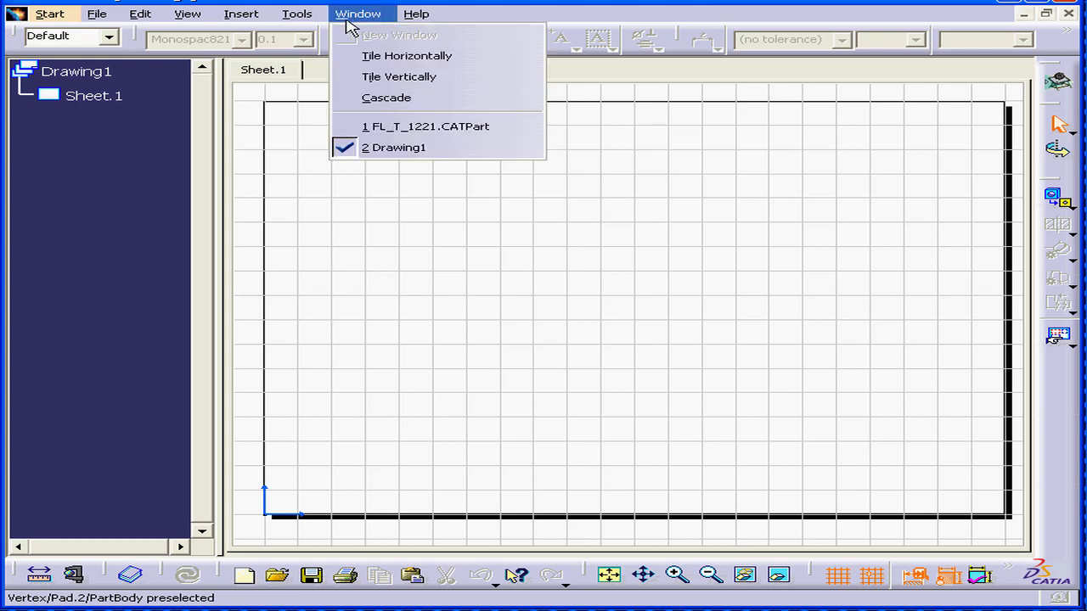
click(443, 77)
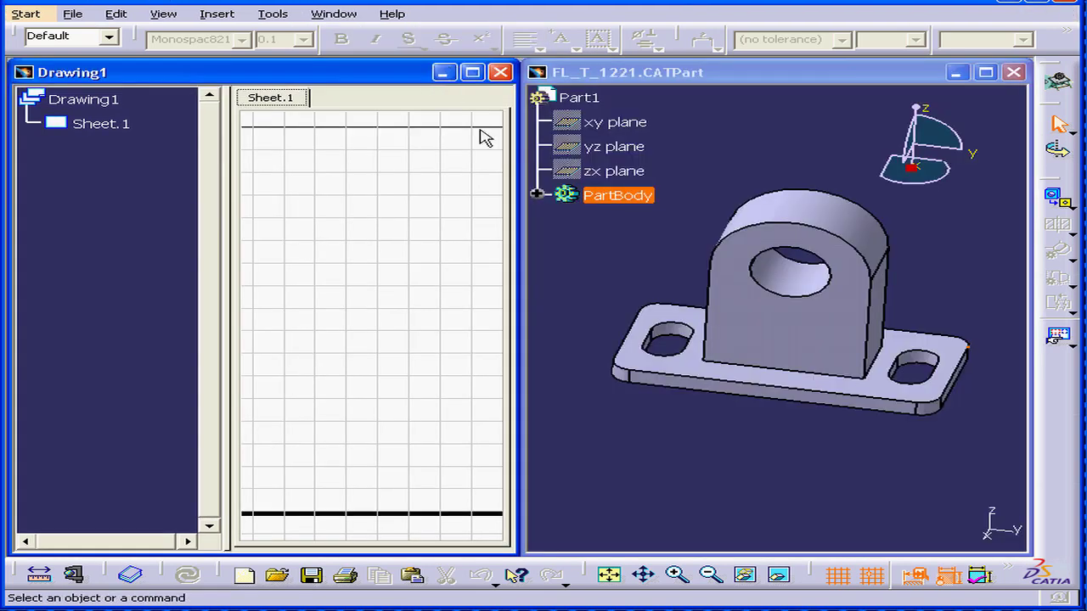
click(340, 15)
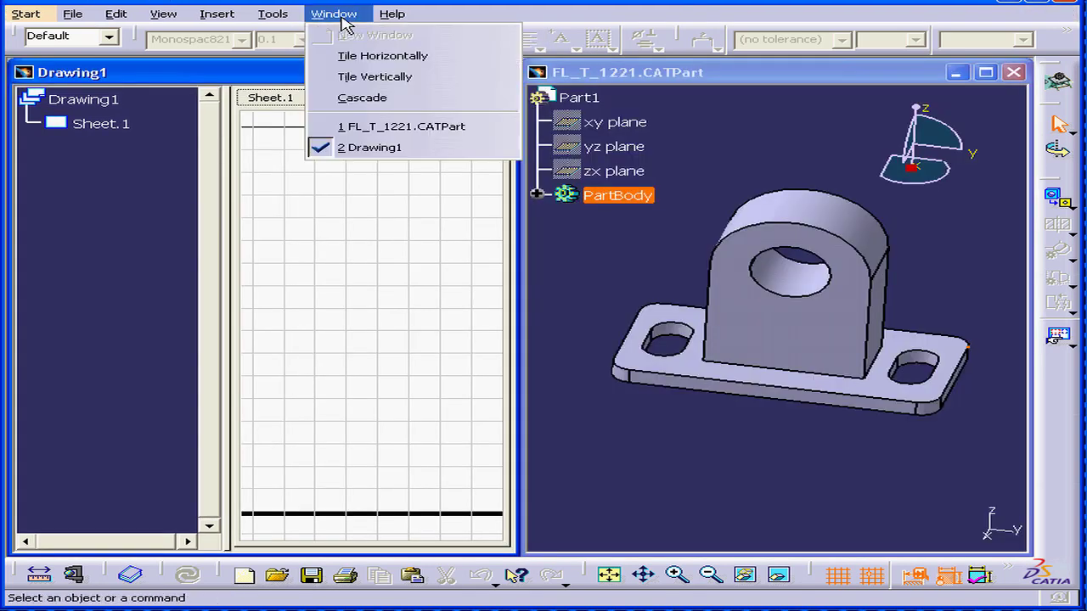
click(397, 57)
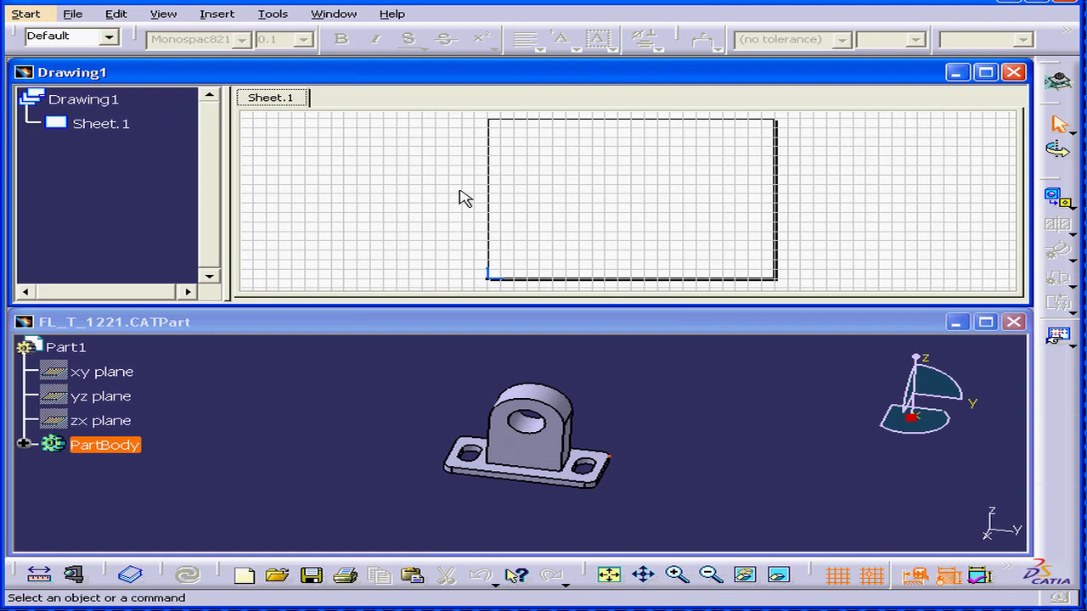
- Undock and close the Views toolbar, and start the View Creation Wizard for the sheet
drag(1058, 186, 694, 143)
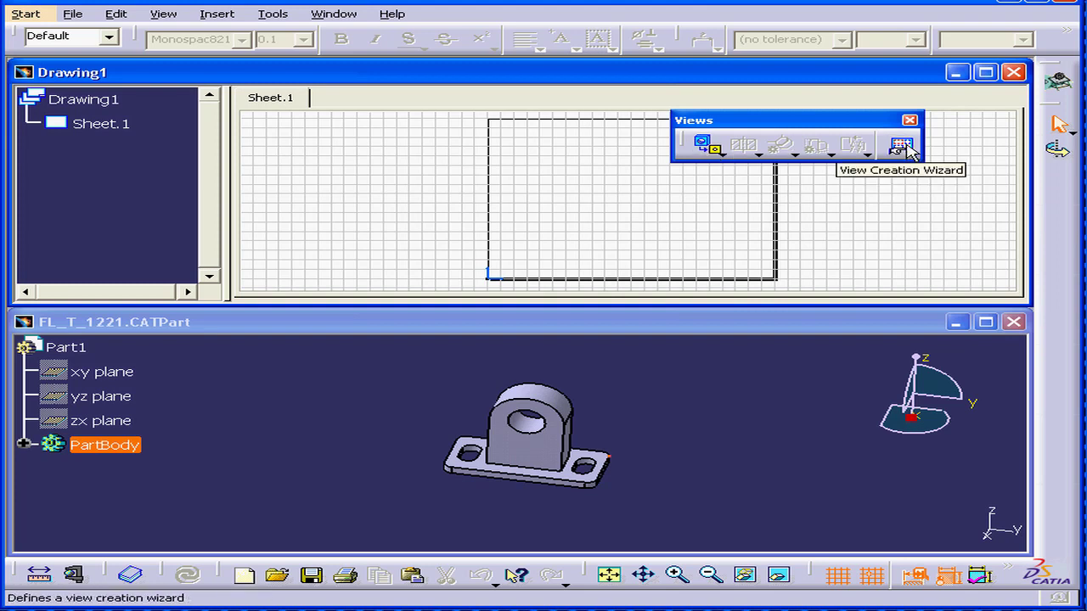
click(909, 120)
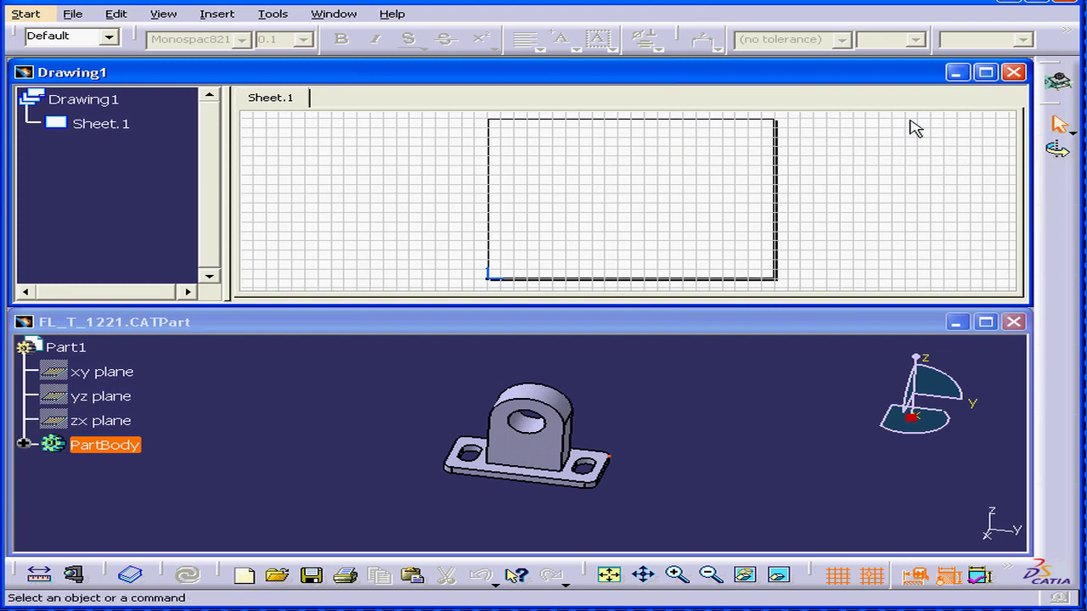
click(162, 14)
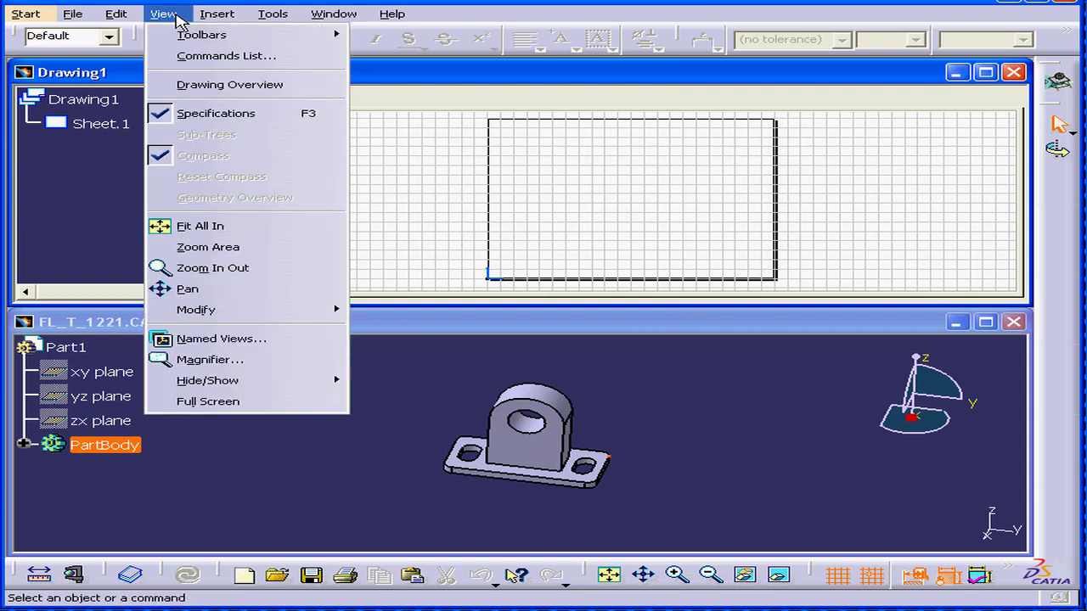
mouse_move(216, 15)
mouse_move(282, 66)
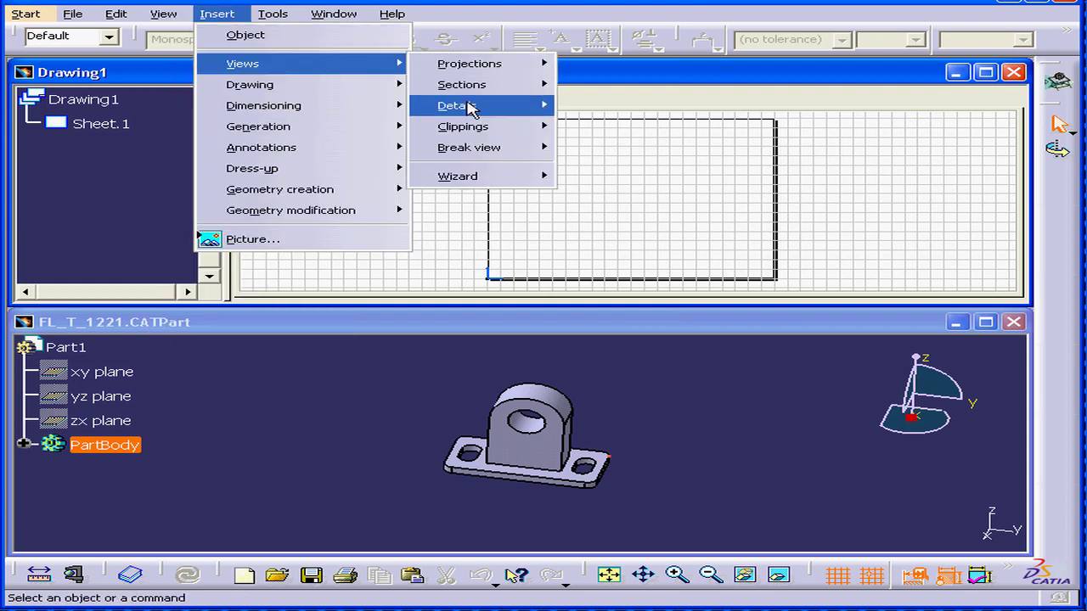
mouse_move(495, 182)
click(599, 180)
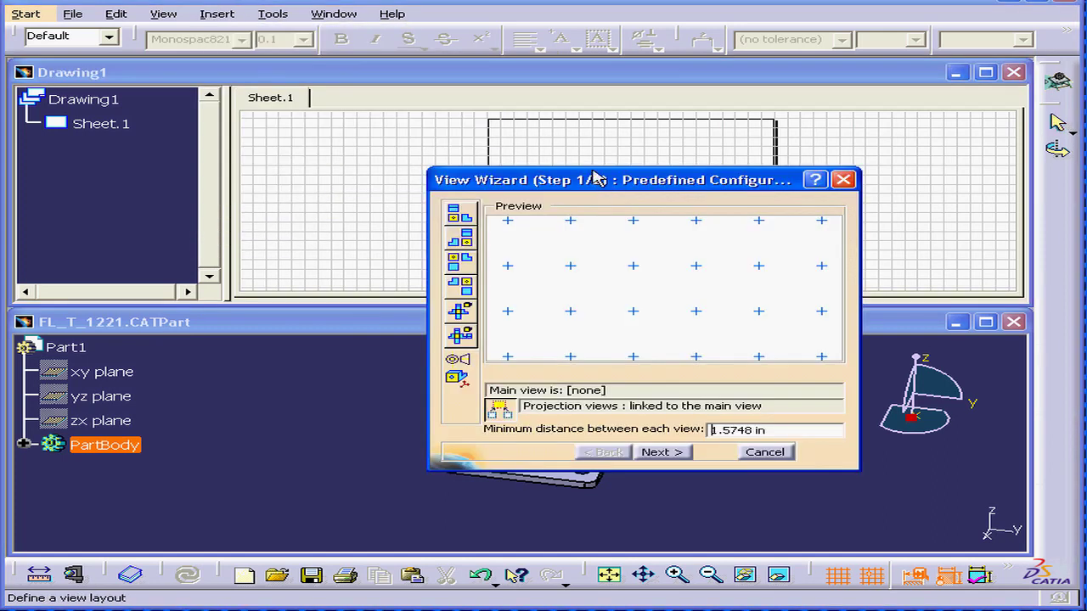
drag(610, 180, 590, 192)
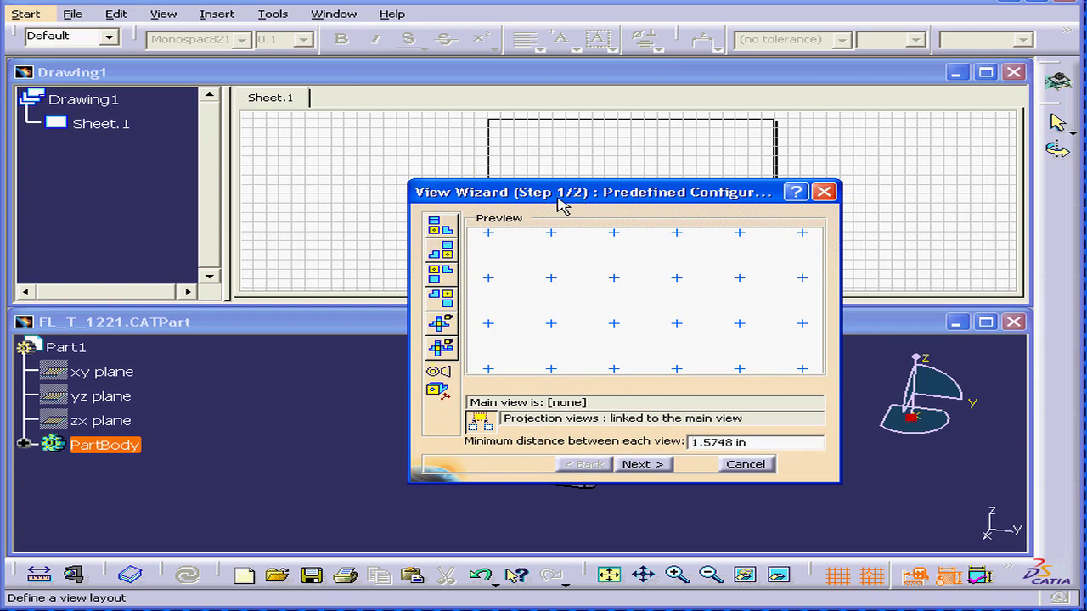
- Choose the predefined layout with front, top, bottom, left, right and isometric views, and delete its bottom view
click(438, 226)
click(436, 253)
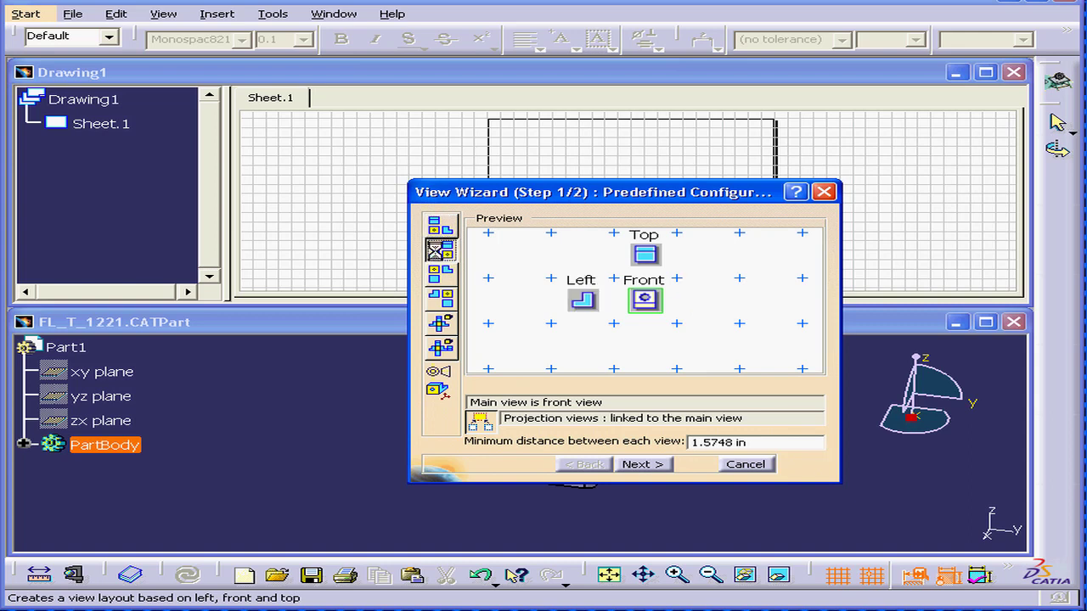
click(440, 273)
click(442, 302)
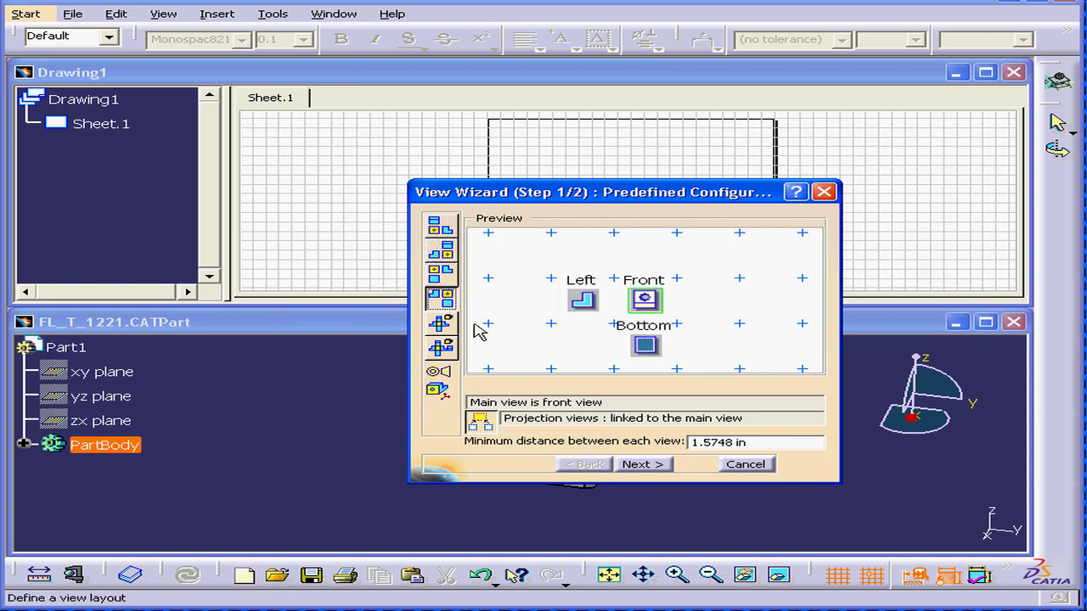
click(449, 323)
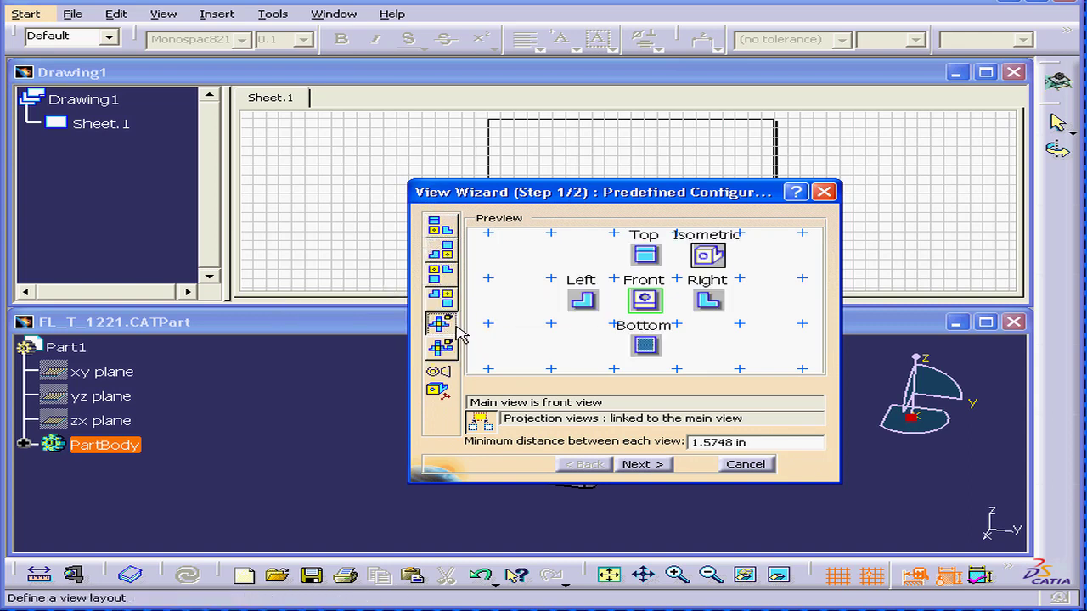
right_click(643, 346)
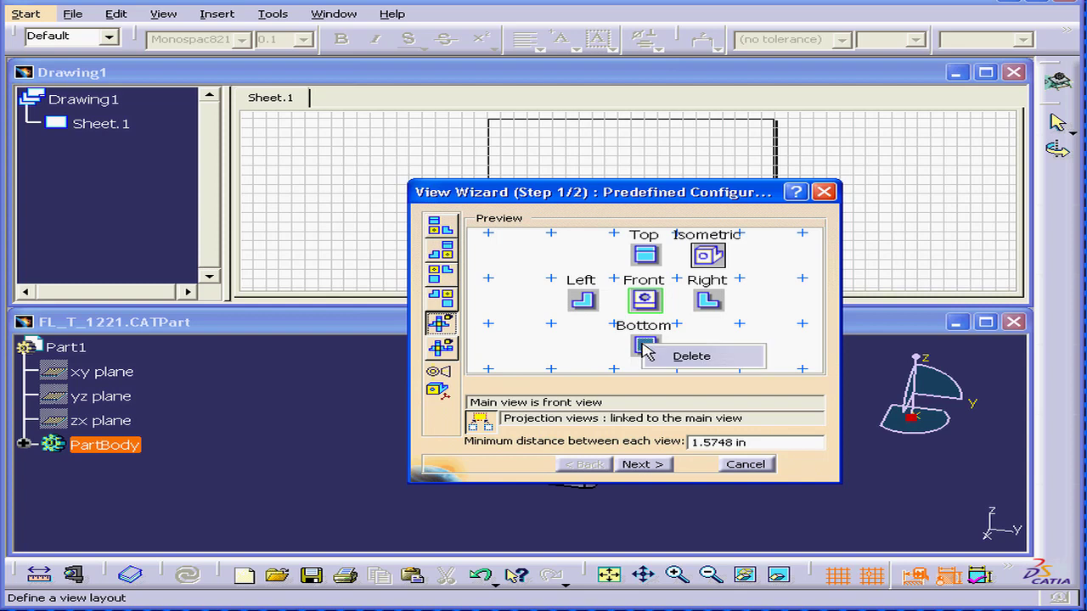
click(691, 356)
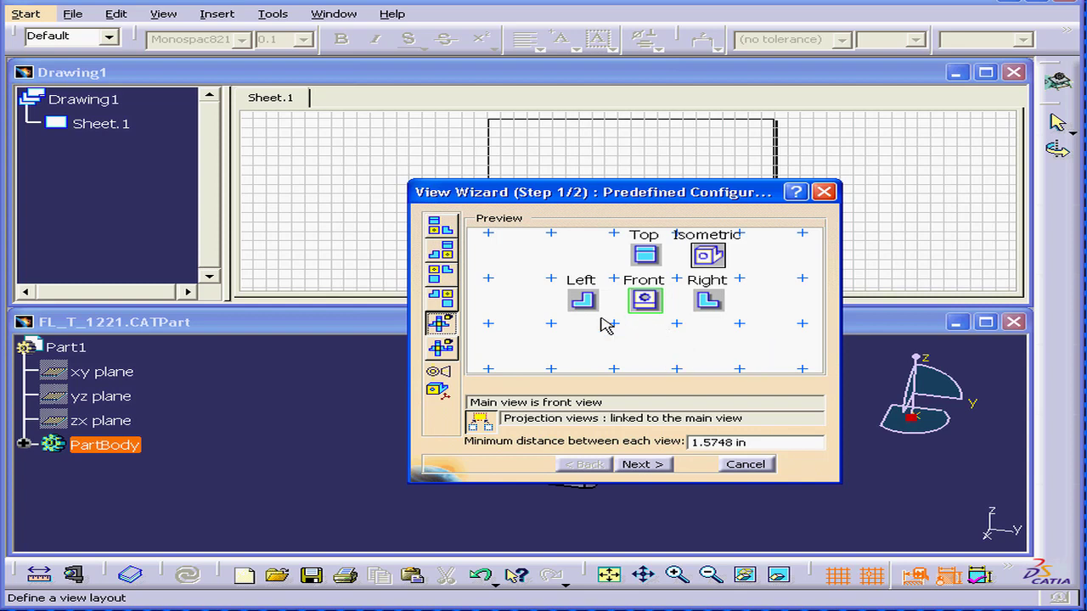
- Set the minimum distance between each view to 1 in and continue to arranging the configuration
click(480, 422)
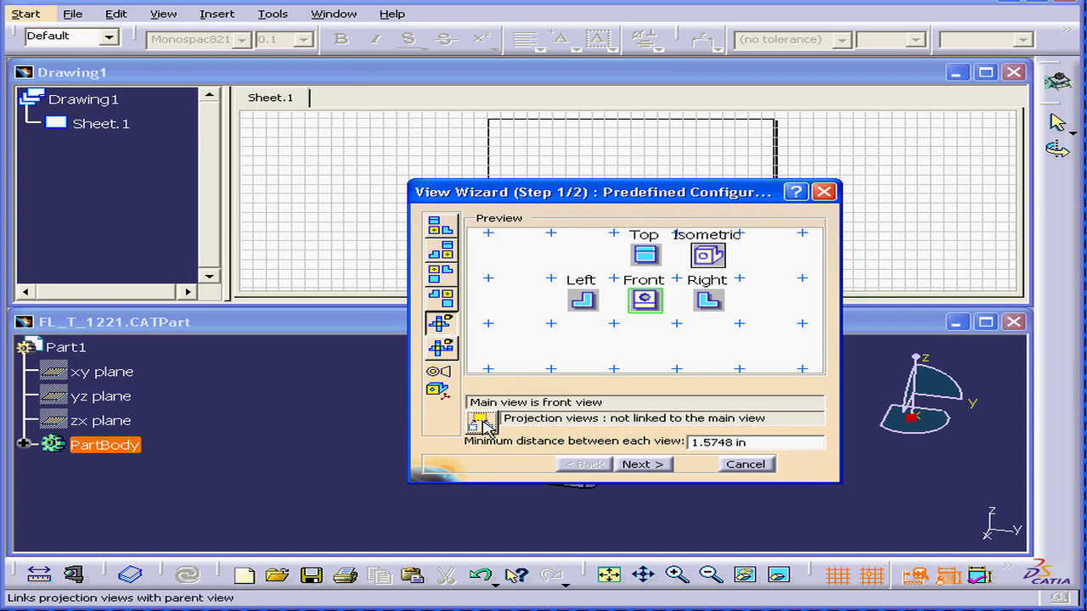
click(480, 422)
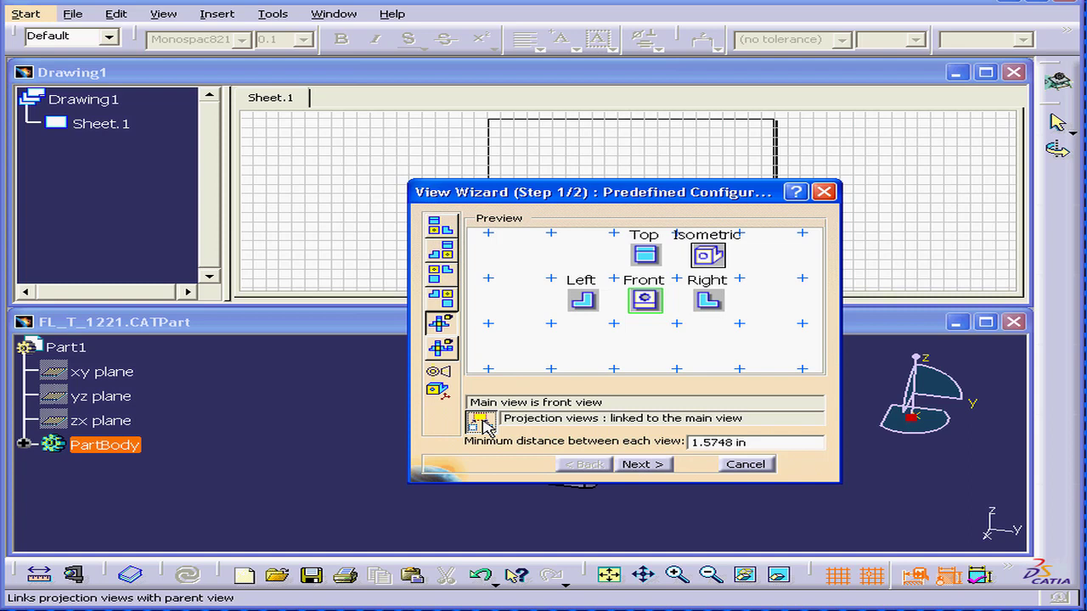
double_click(731, 442)
text(1)
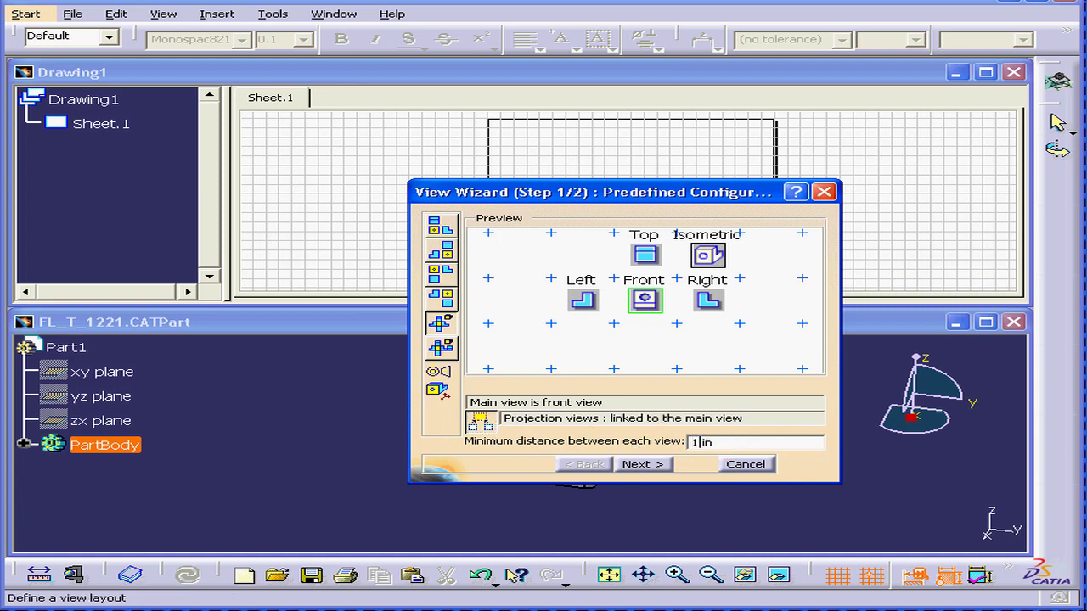
click(652, 465)
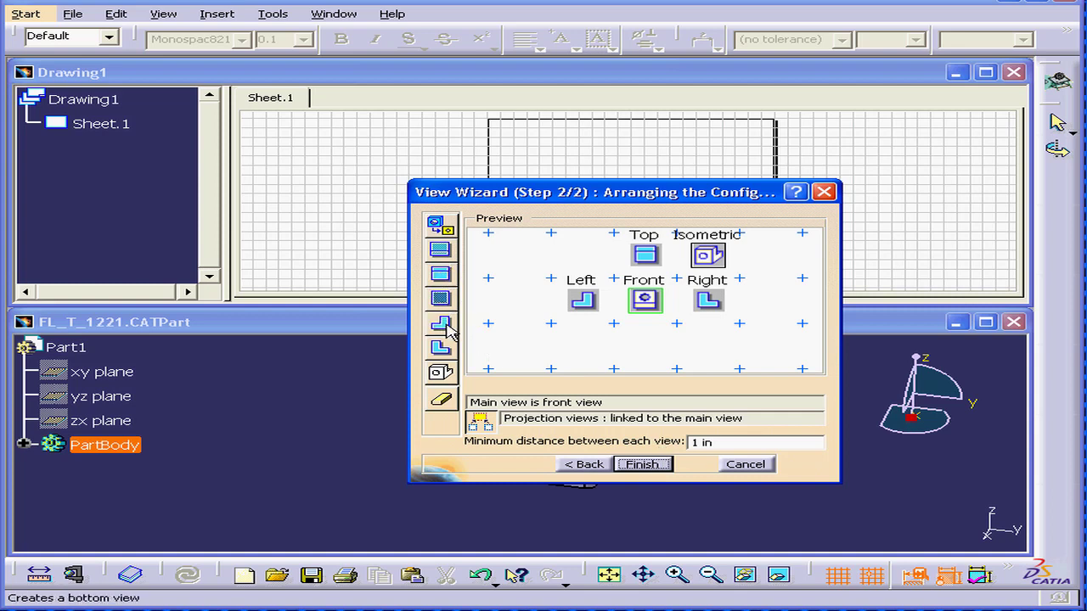
click(441, 298)
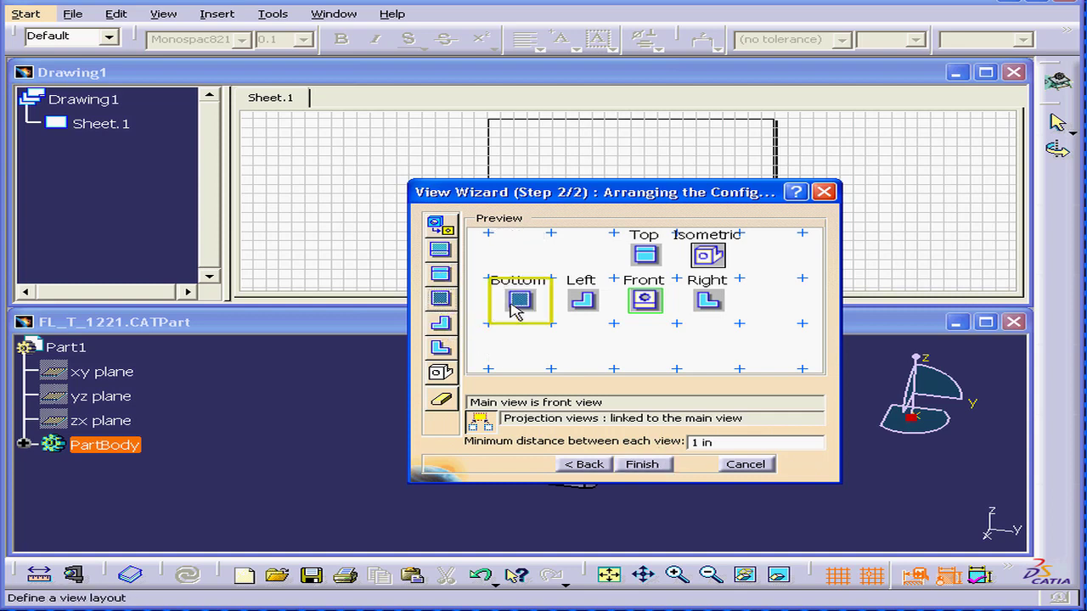
drag(515, 310, 645, 345)
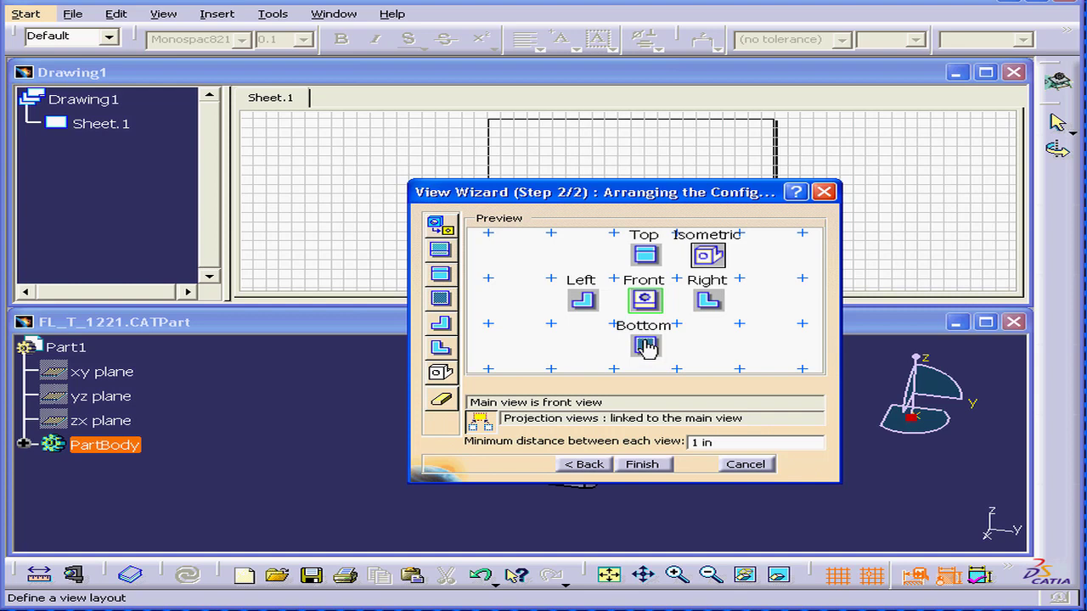
right_click(645, 345)
click(677, 349)
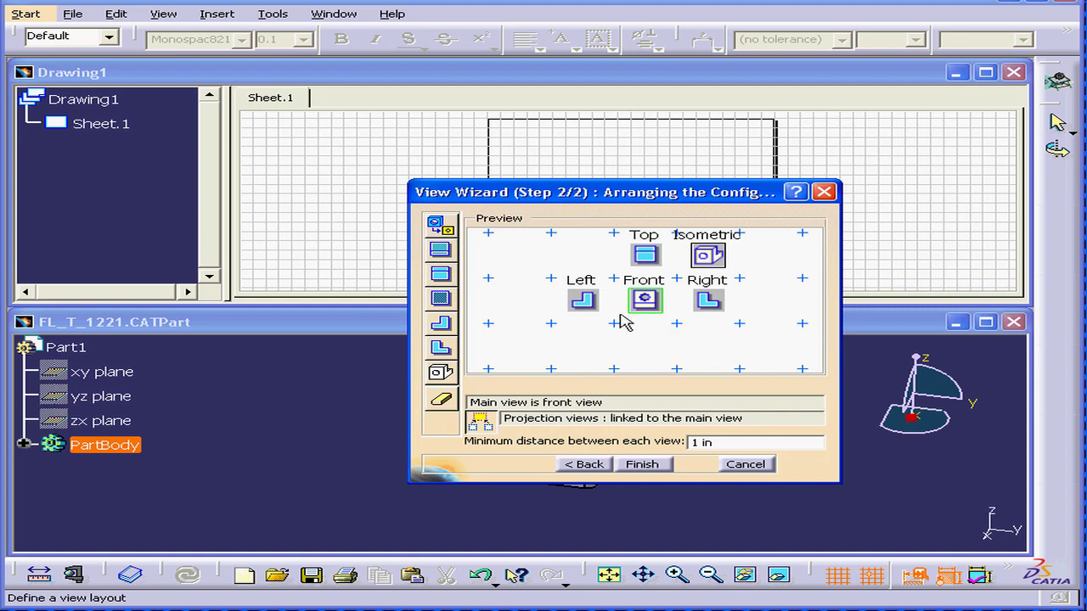
- Delete the left view from the layout and finish the view wizard
right_click(583, 300)
click(611, 307)
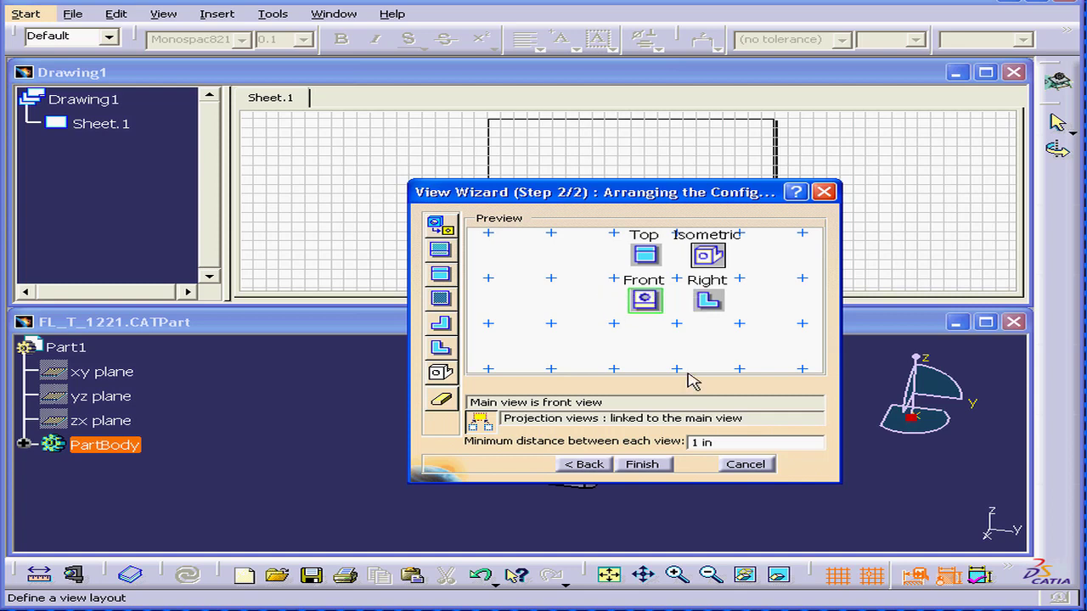
click(658, 468)
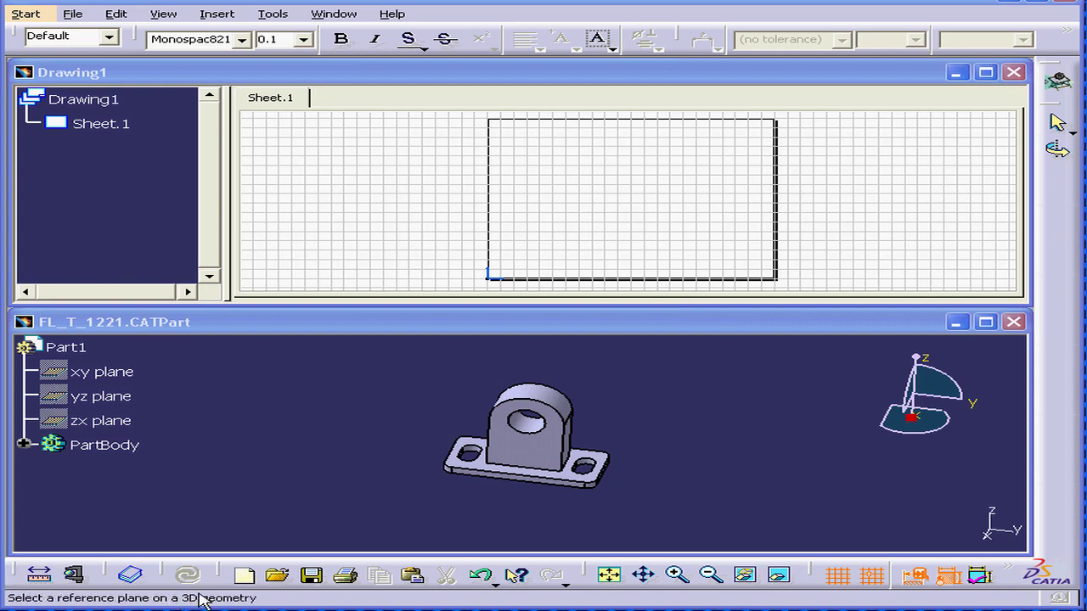
- Select the front face of the bracket part as the reference plane for the front view
click(543, 453)
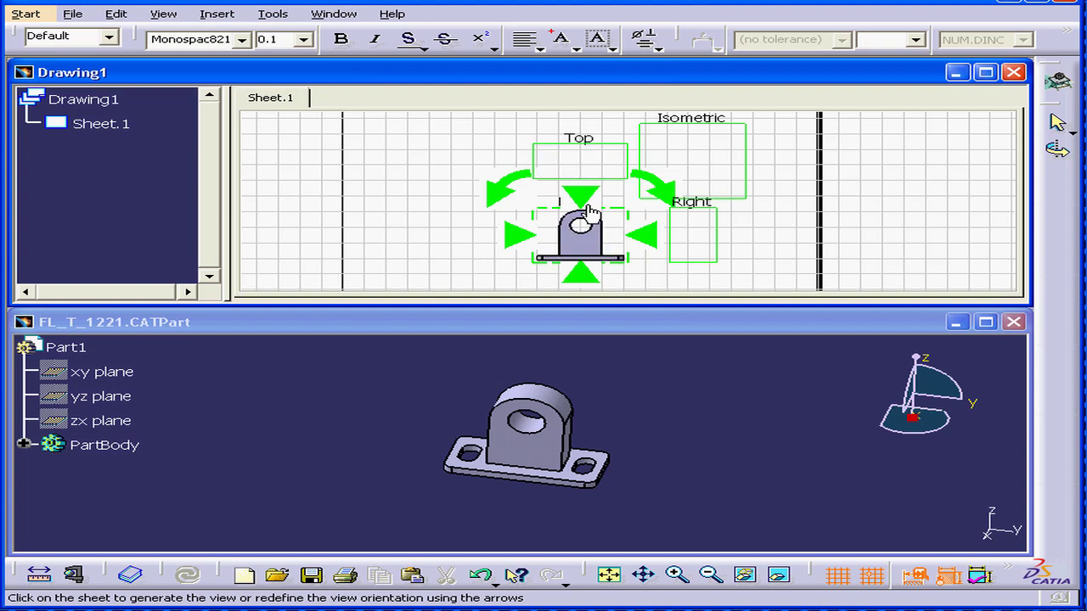
- Try tilting and rotating the front view preview, reverse each change, and open and cancel the custom rotating angle setting
click(585, 208)
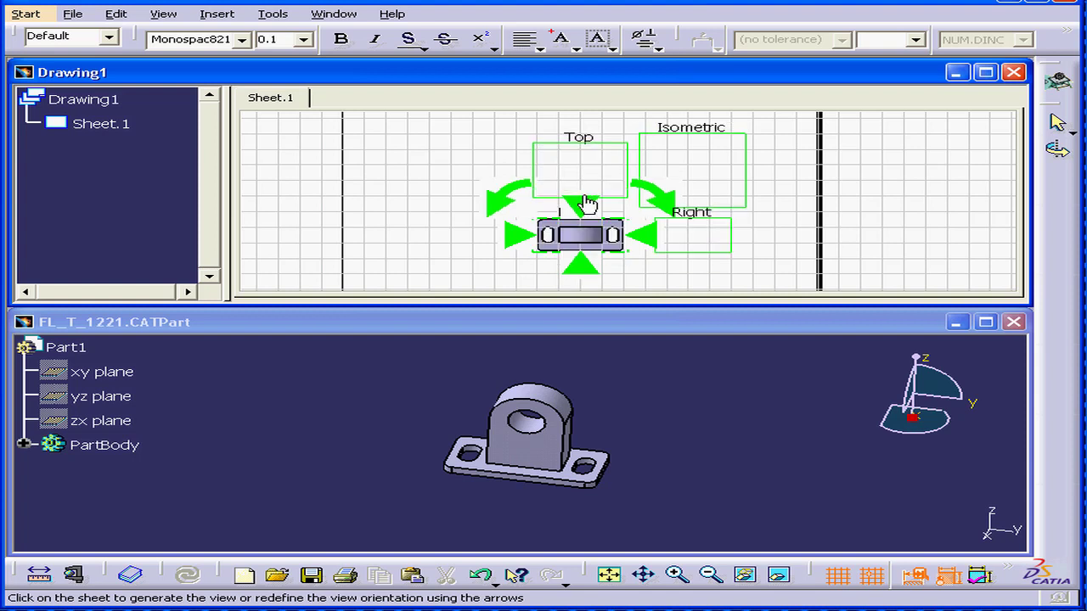
click(587, 270)
click(661, 193)
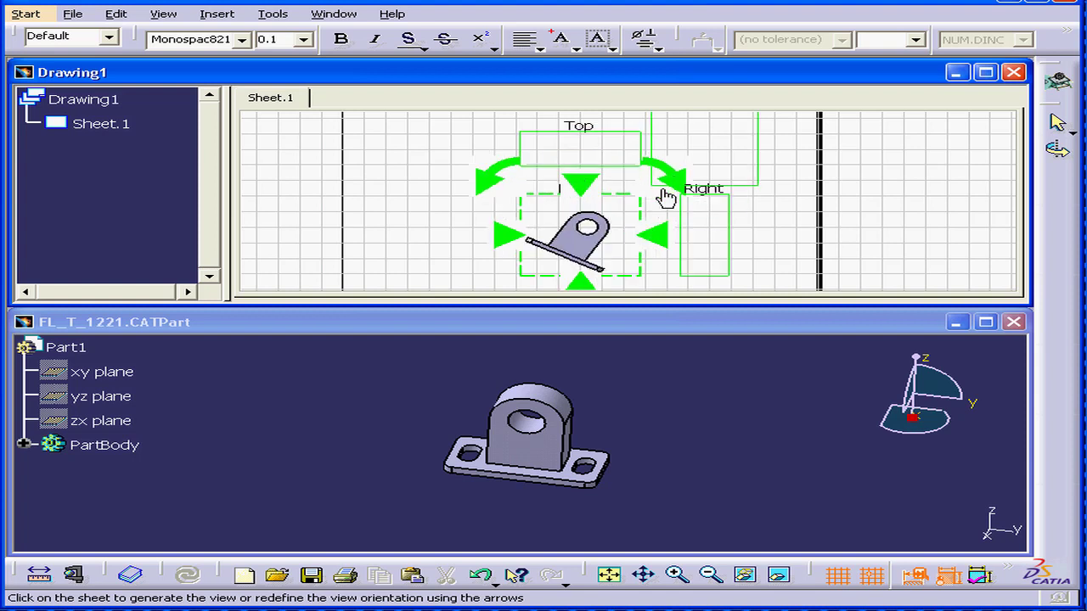
click(495, 181)
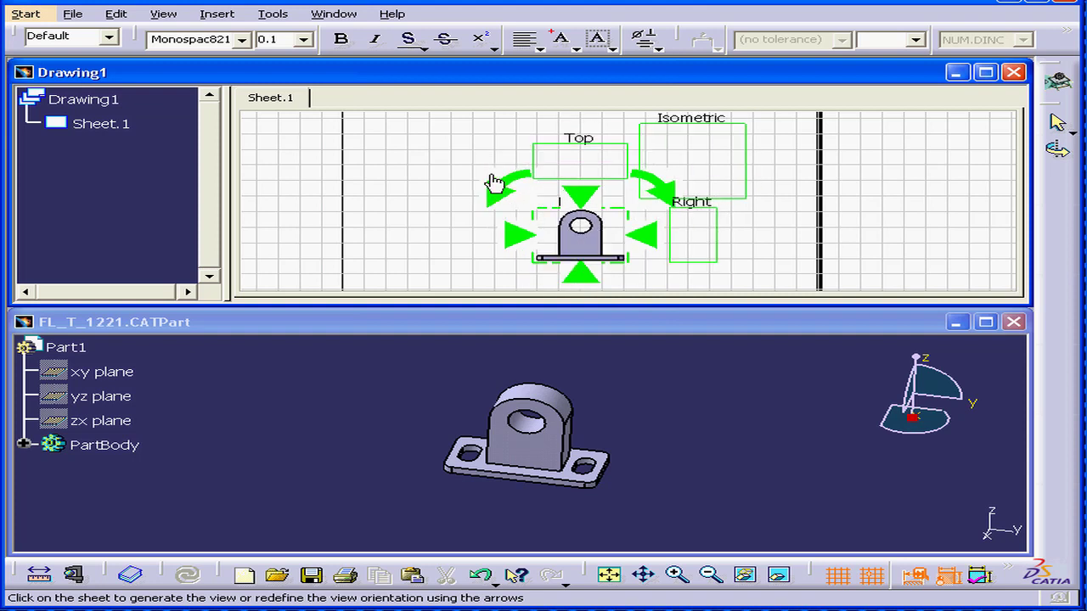
right_click(659, 188)
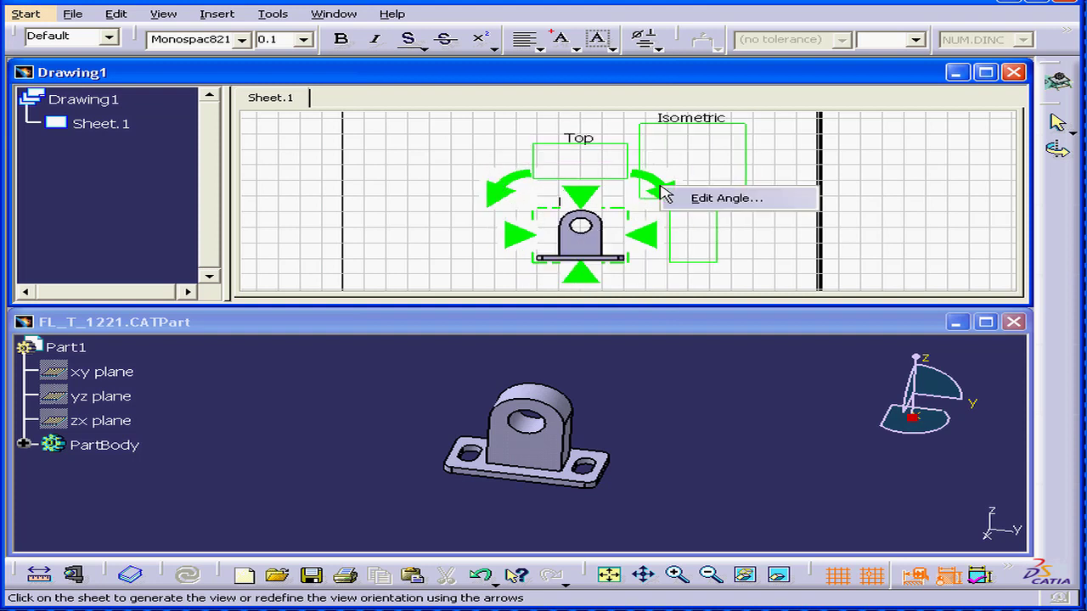
click(718, 201)
drag(830, 412, 809, 347)
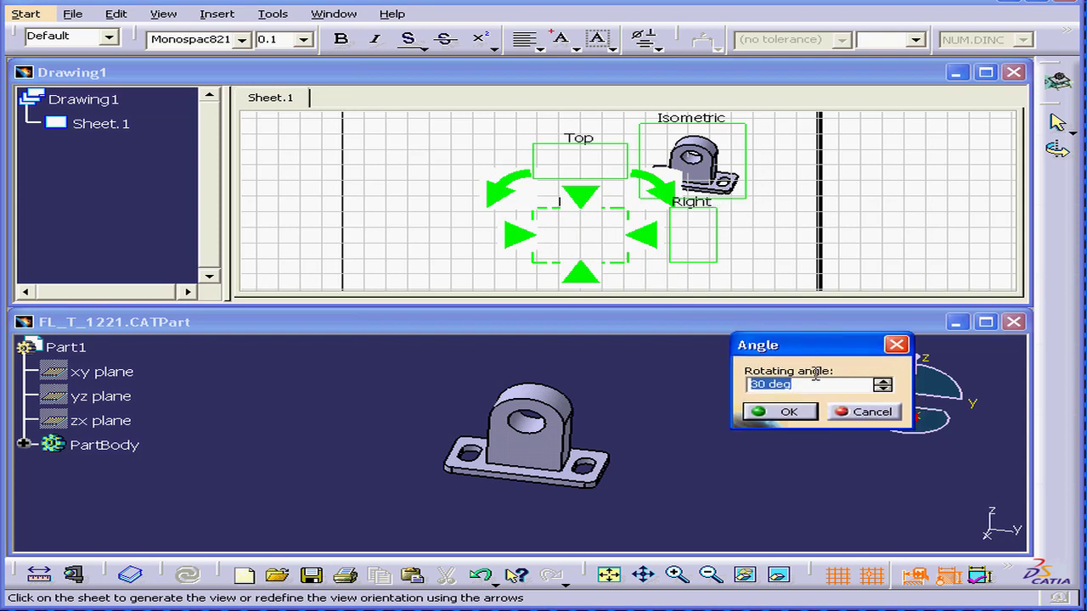
click(875, 415)
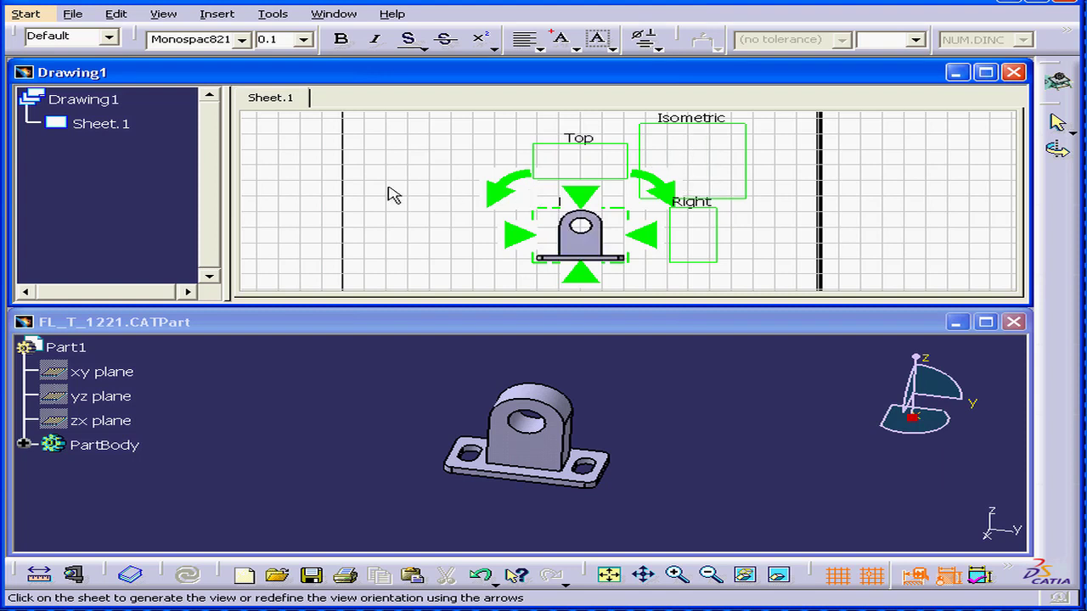
- Generate the front, top, right and isometric views on the sheet and maximize the drawing window
click(431, 189)
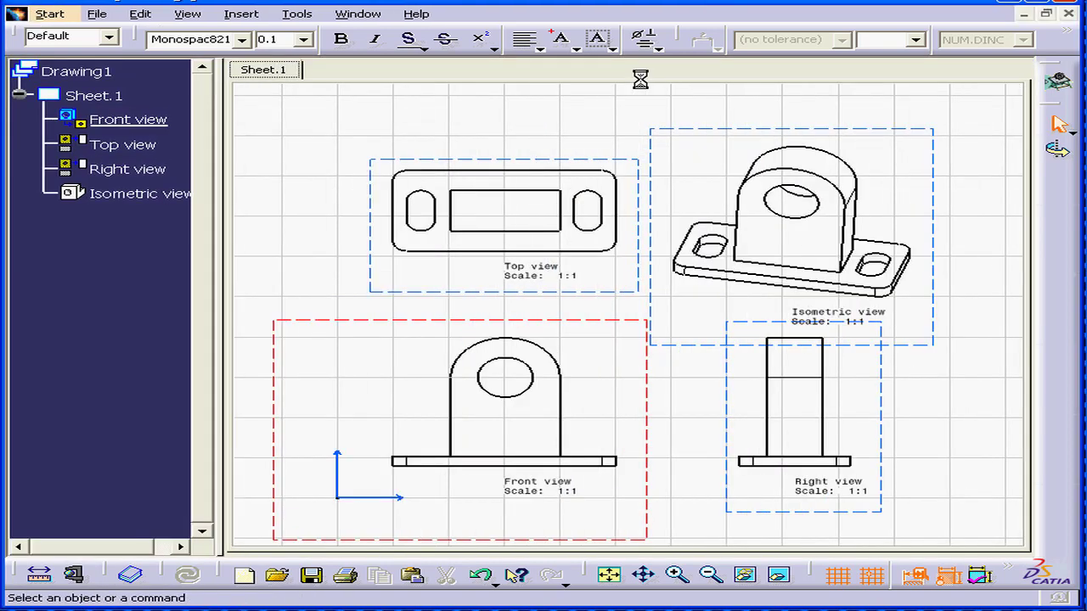
double_click(643, 76)
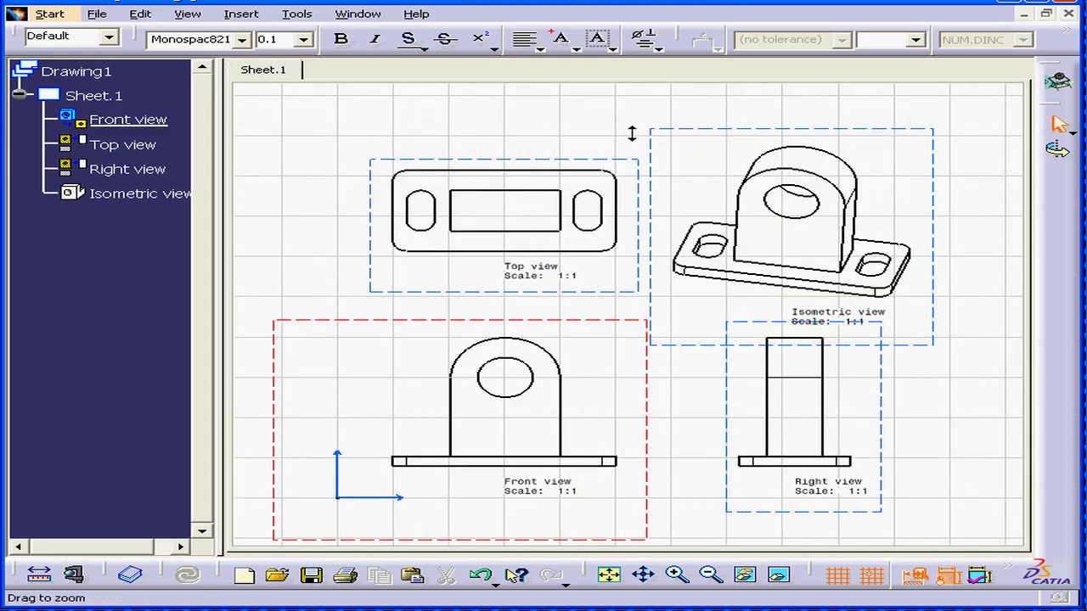
mouse_move(631, 133)
middle_down()
mouse_move(628, 194)
mouse_move(662, 282)
middle_up()
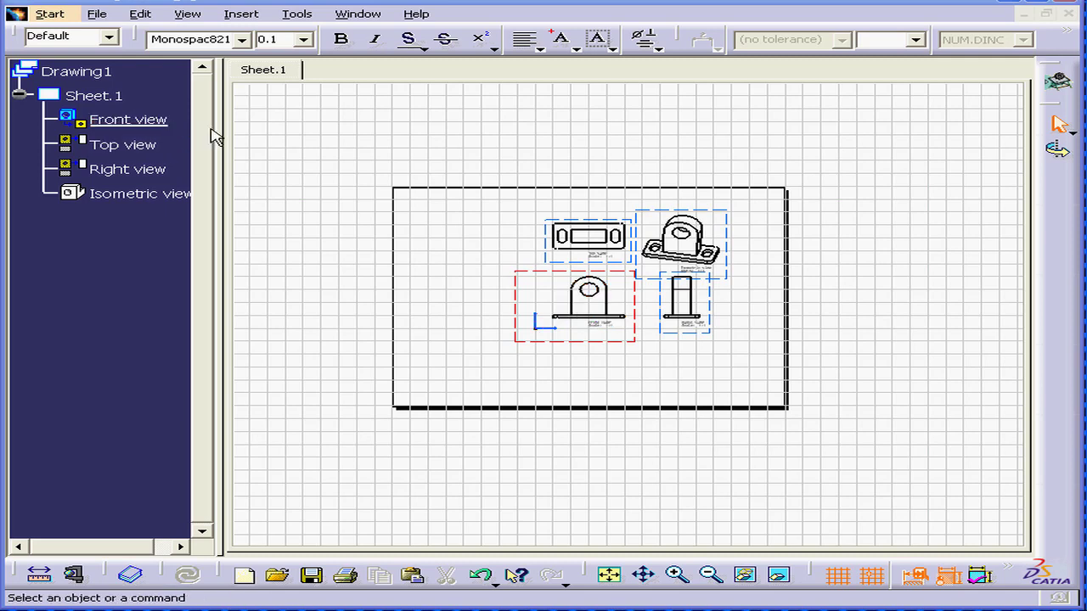
- Hide the specification tree and show it again
key(F3)
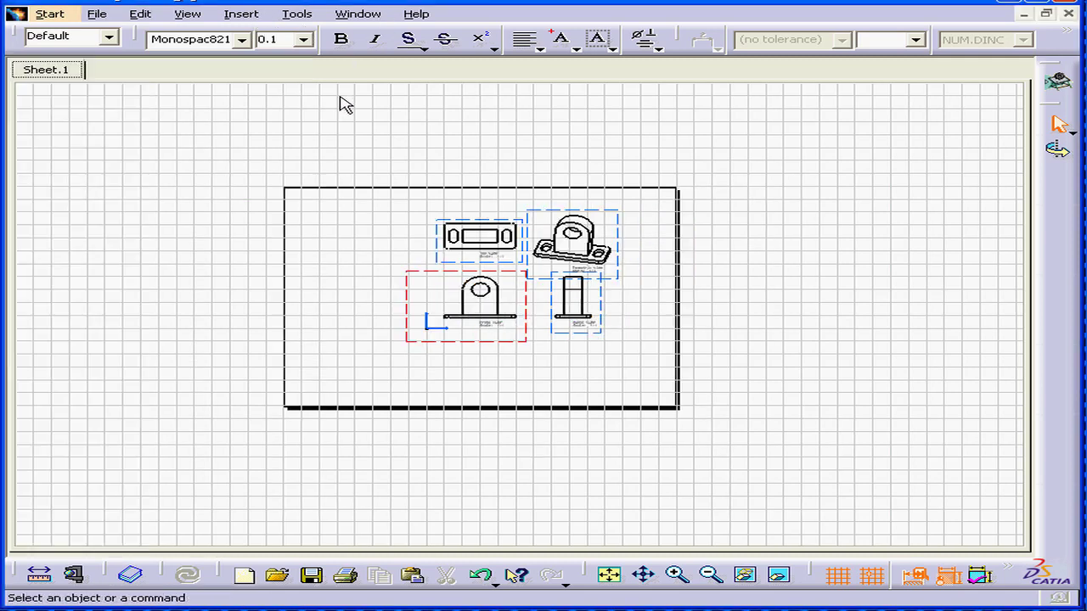
key(F3)
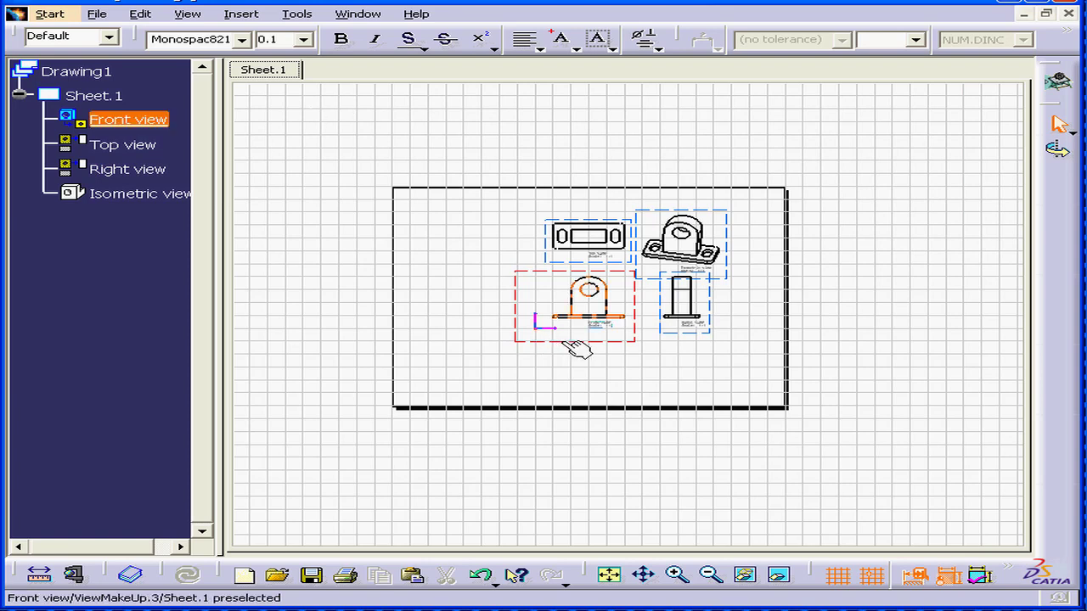
- Open the front view's name and scale label in the text editor and close it without editing
mouse_move(671, 365)
middle_down()
mouse_move(643, 396)
mouse_move(643, 212)
mouse_move(641, 223)
middle_up()
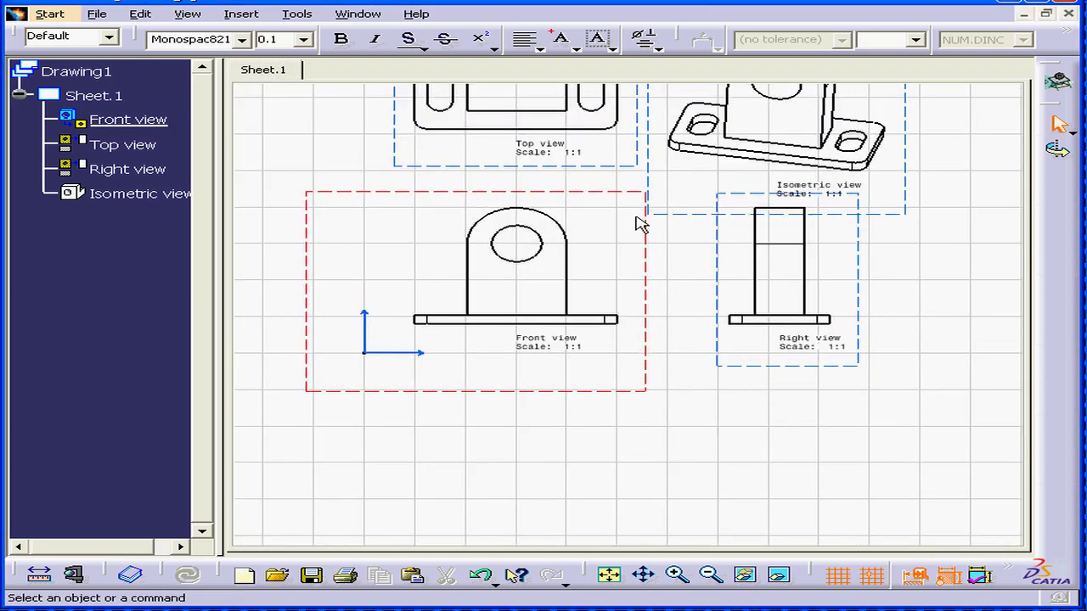
double_click(554, 348)
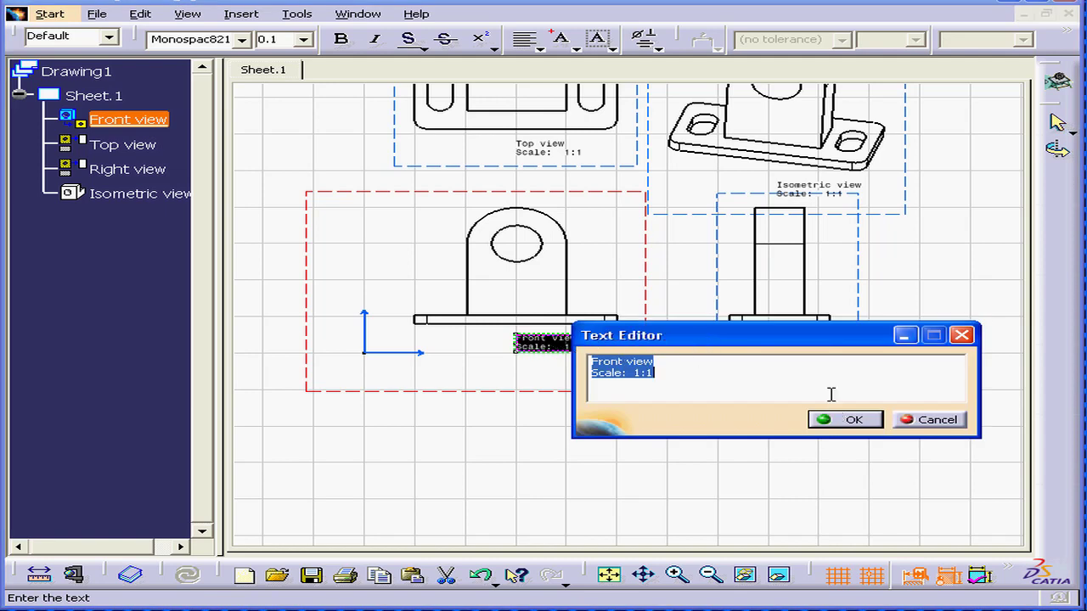
click(939, 420)
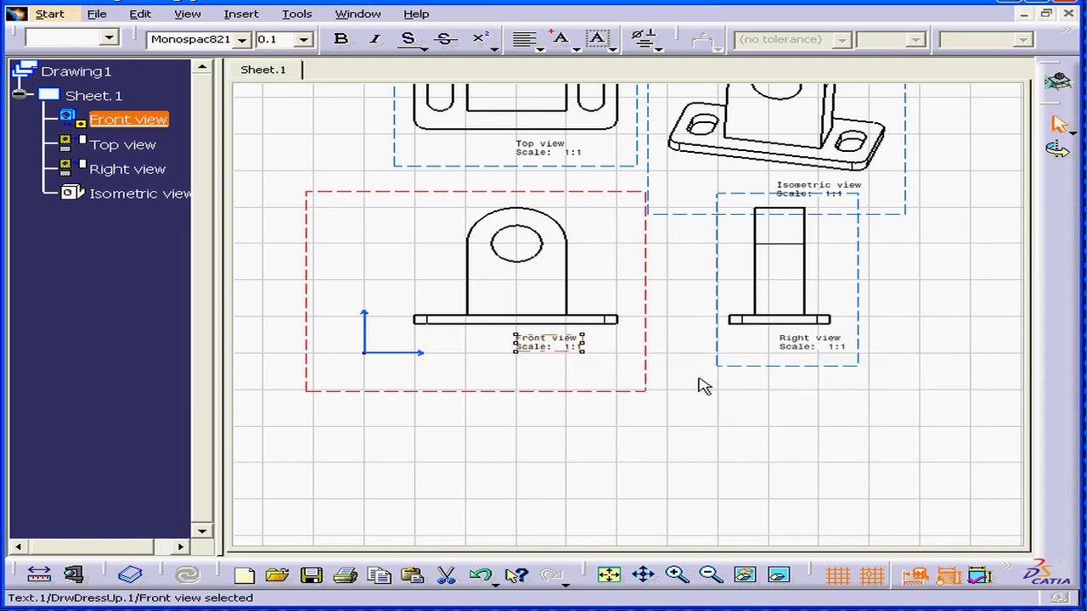
mouse_move(702, 386)
middle_down()
mouse_move(684, 349)
mouse_move(684, 417)
mouse_move(674, 413)
middle_up()
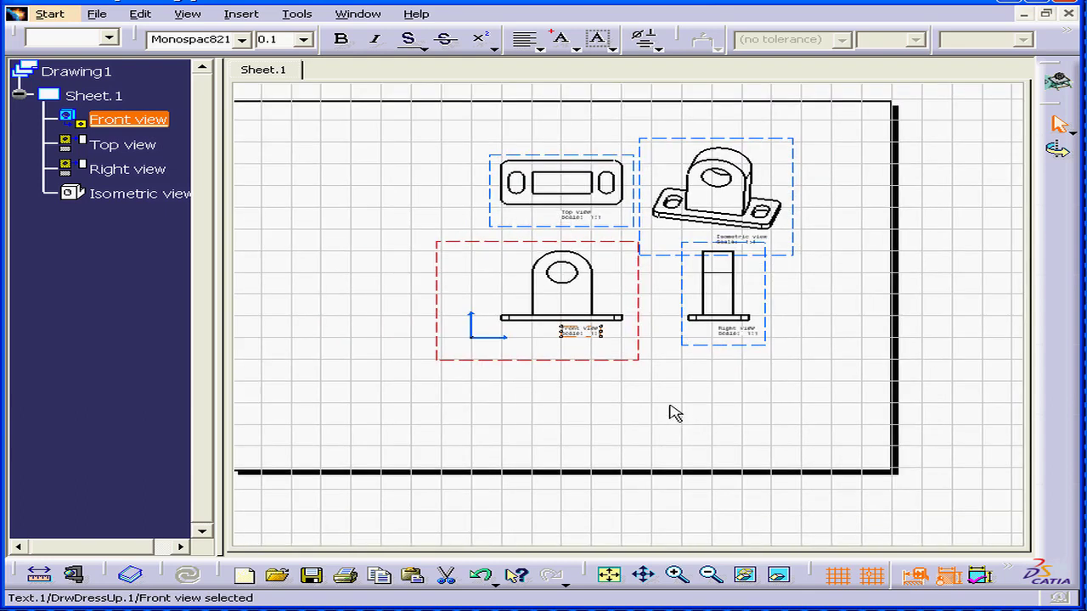
- Reposition the front view slightly, then space out the right view sideways, the top view upward and the isometric view outward
mouse_move(606, 369)
mouse_down()
mouse_move(594, 420)
mouse_move(510, 402)
mouse_move(618, 364)
mouse_up()
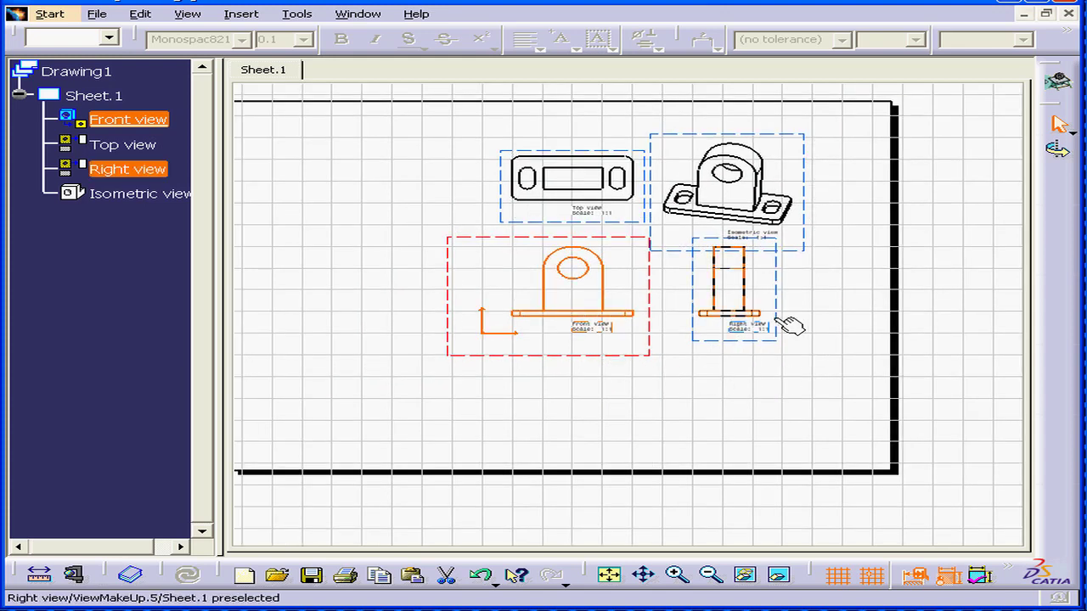
mouse_move(787, 324)
mouse_down()
mouse_move(878, 325)
mouse_move(776, 322)
mouse_move(803, 320)
mouse_up()
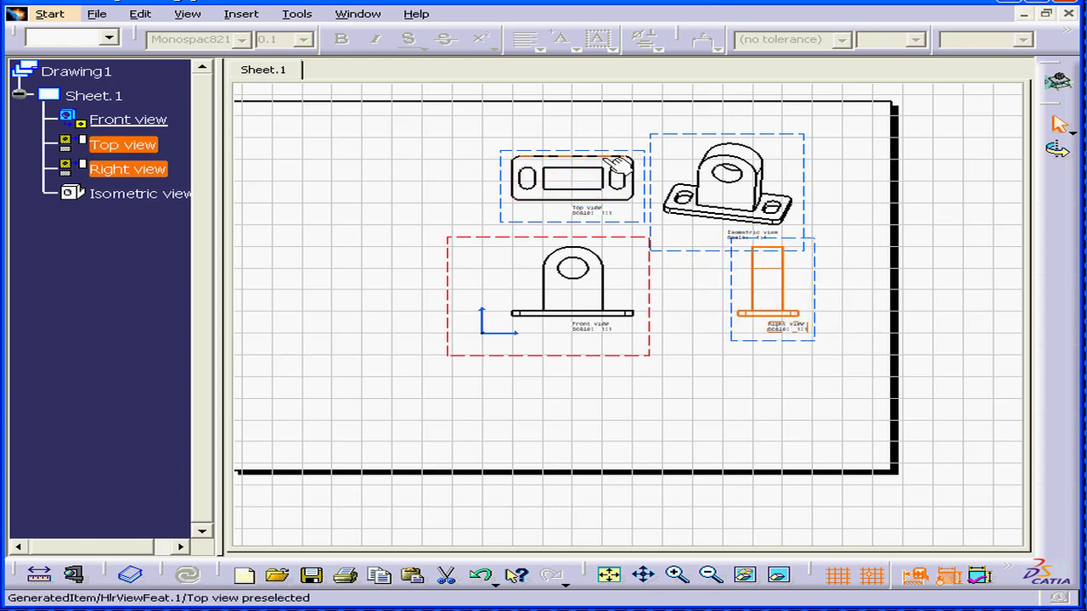
drag(499, 205, 494, 179)
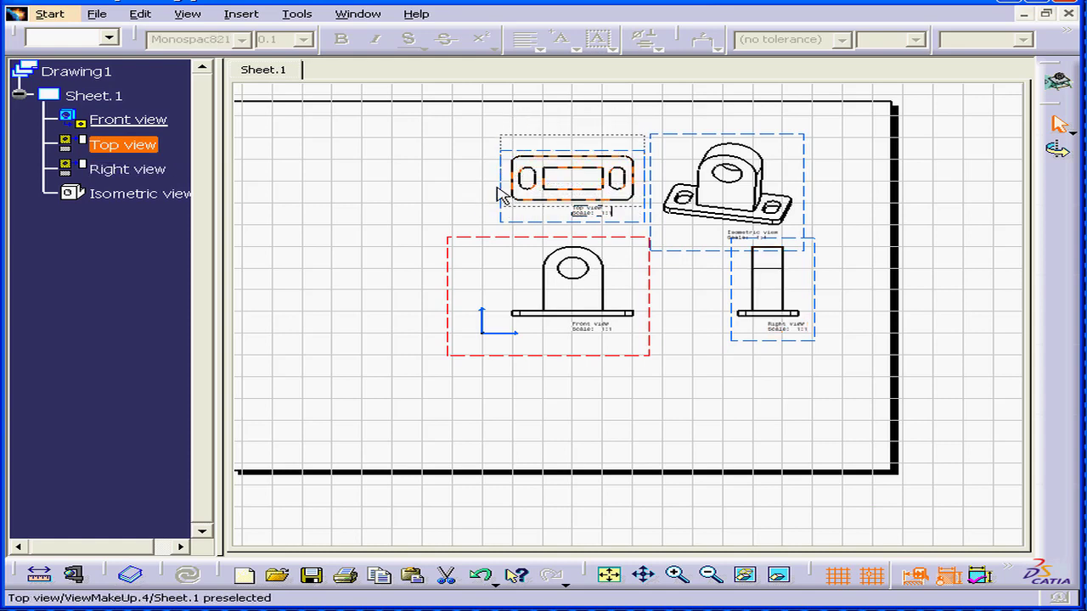
click(501, 197)
drag(803, 199, 837, 194)
- Set the sheet scale to 1:2 in the properties of Sheet.1 and apply it
right_click(81, 99)
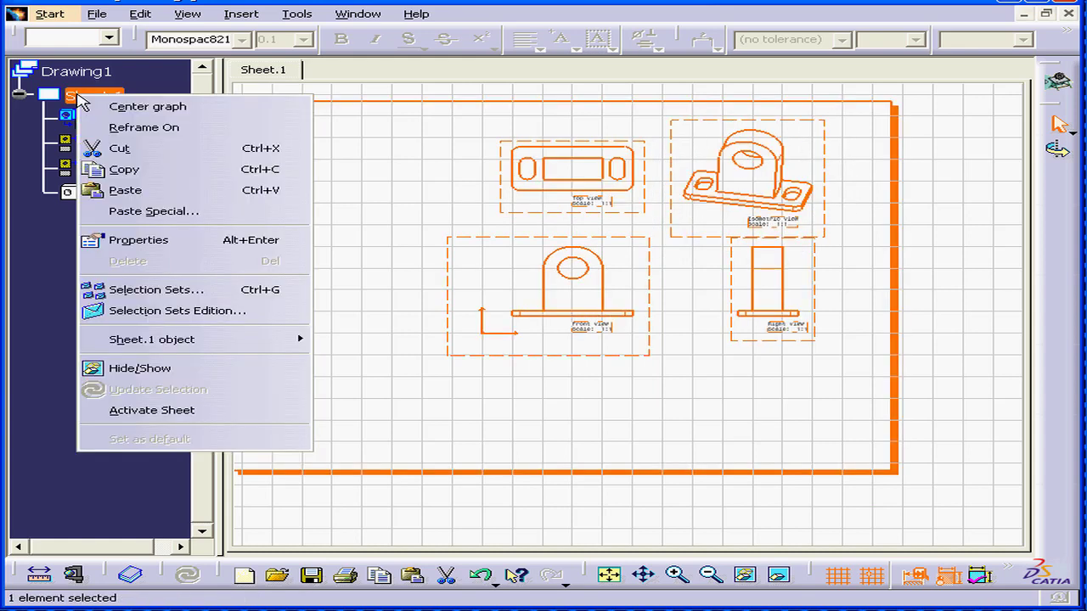
click(166, 246)
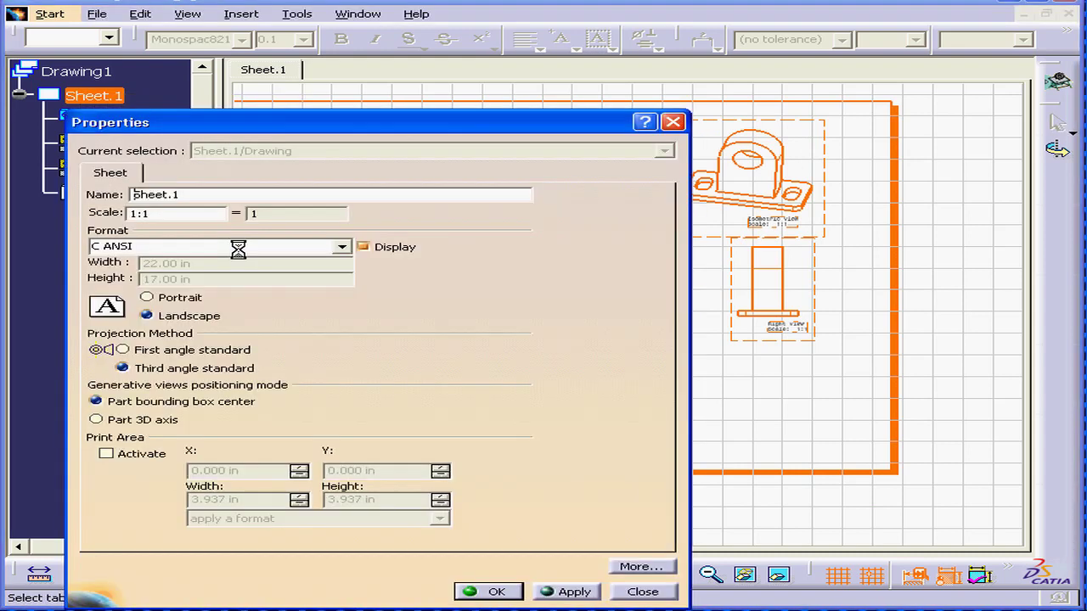
drag(357, 120, 388, 68)
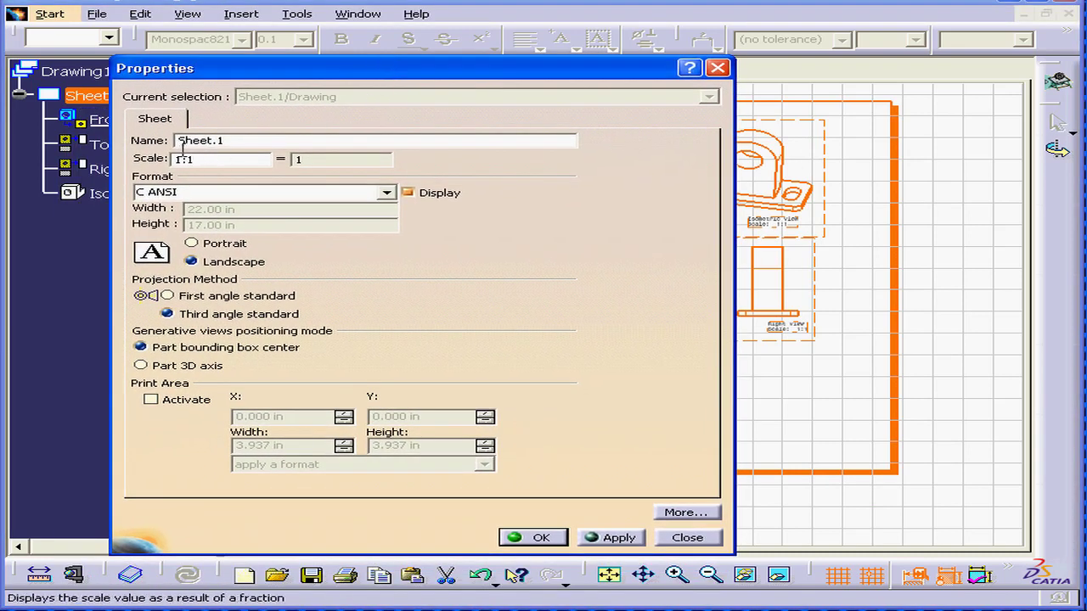
drag(209, 159, 172, 161)
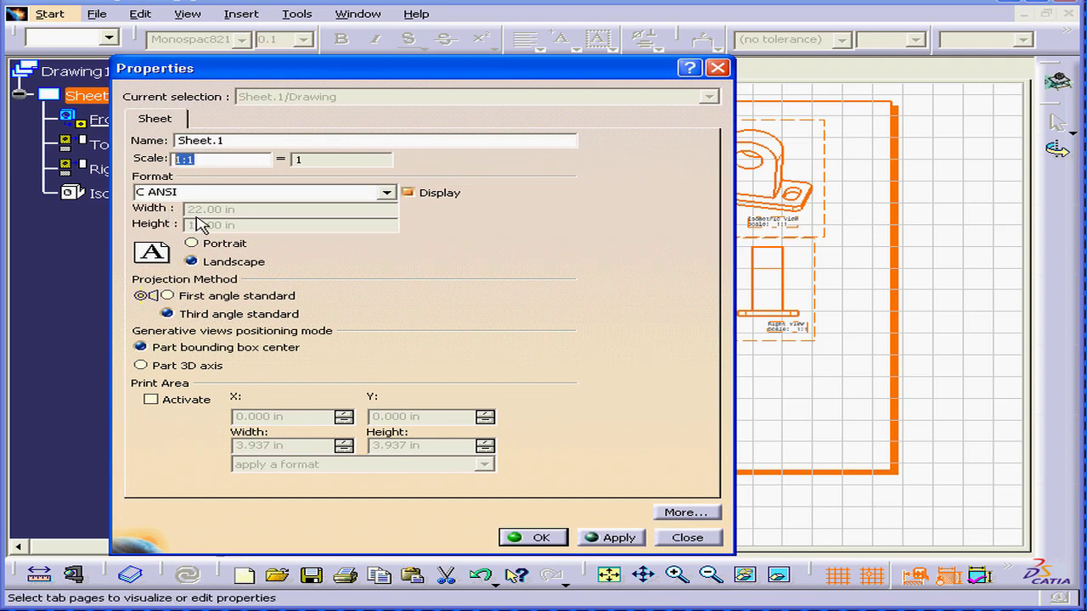
text(.5)
key(Tab)
click(613, 537)
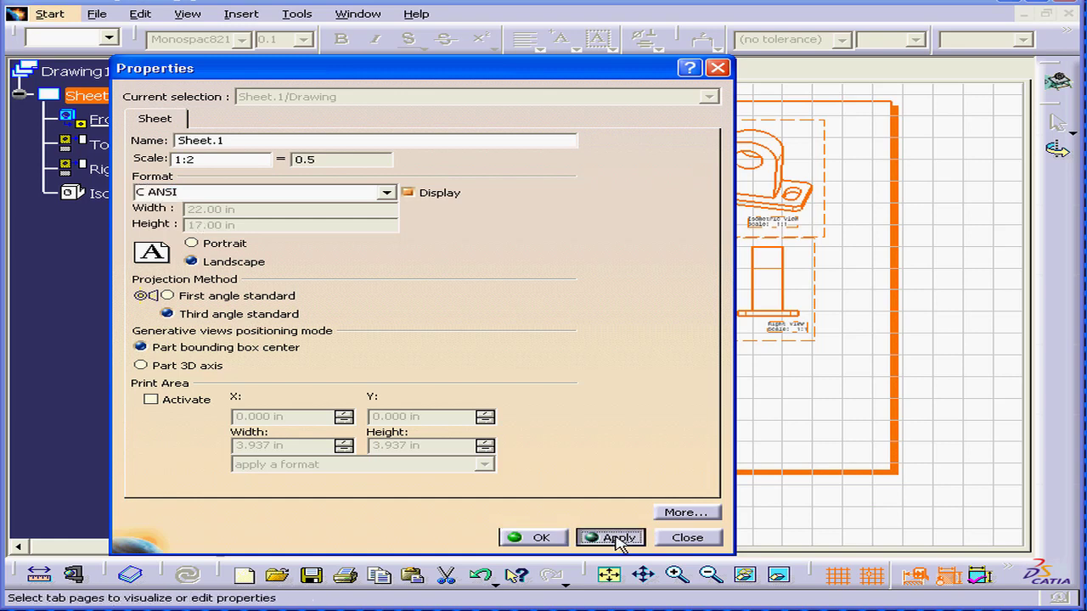
- Return the sheet scale to 1:1 and apply it
mouse_move(597, 77)
mouse_down()
mouse_move(370, 78)
mouse_move(582, 77)
mouse_up()
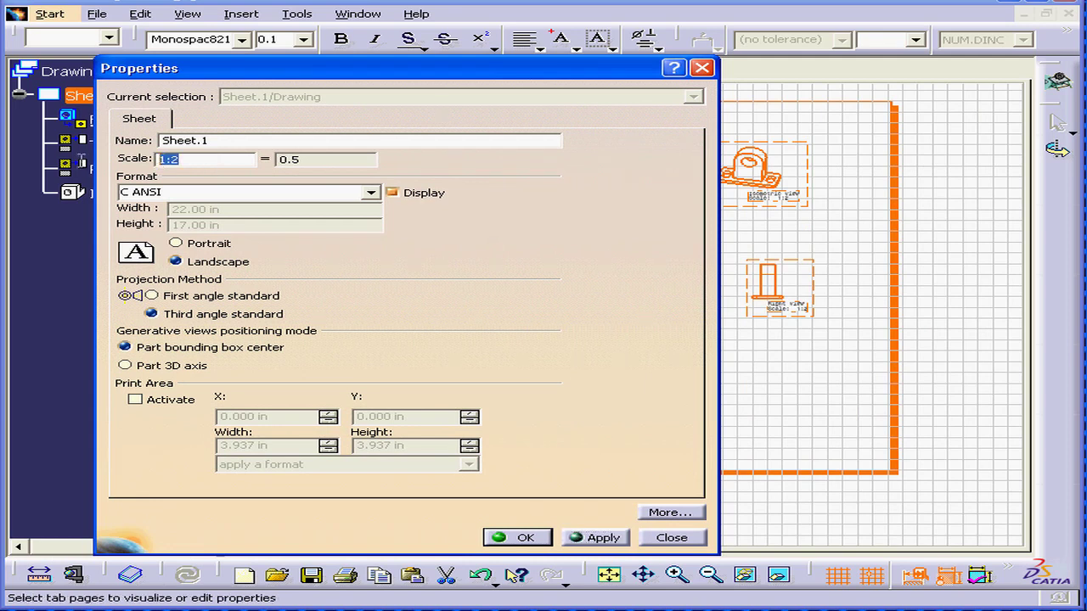
text(1:1)
key(Tab)
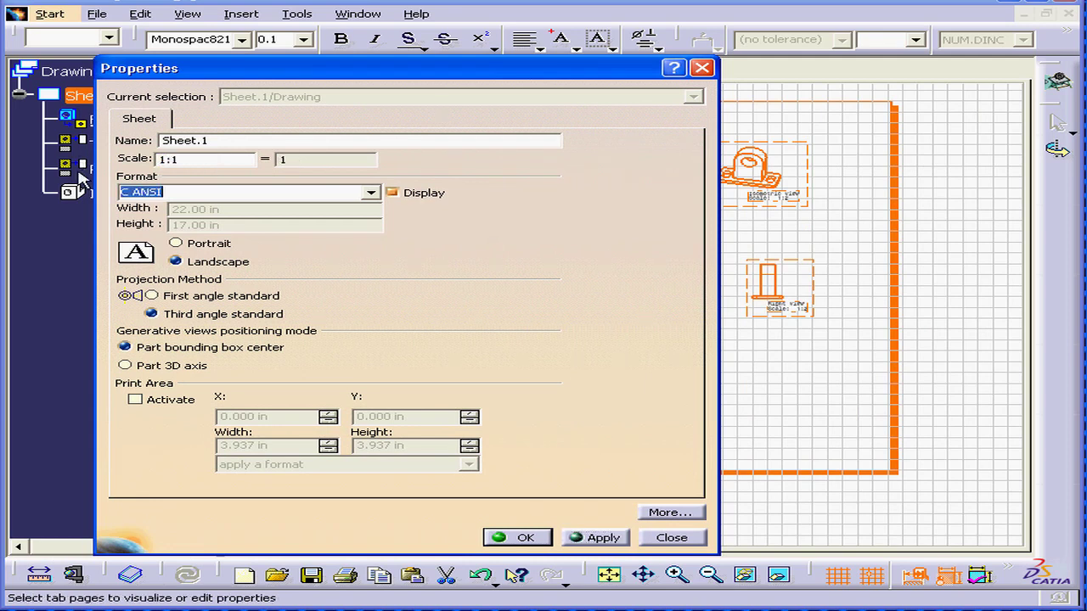
click(609, 540)
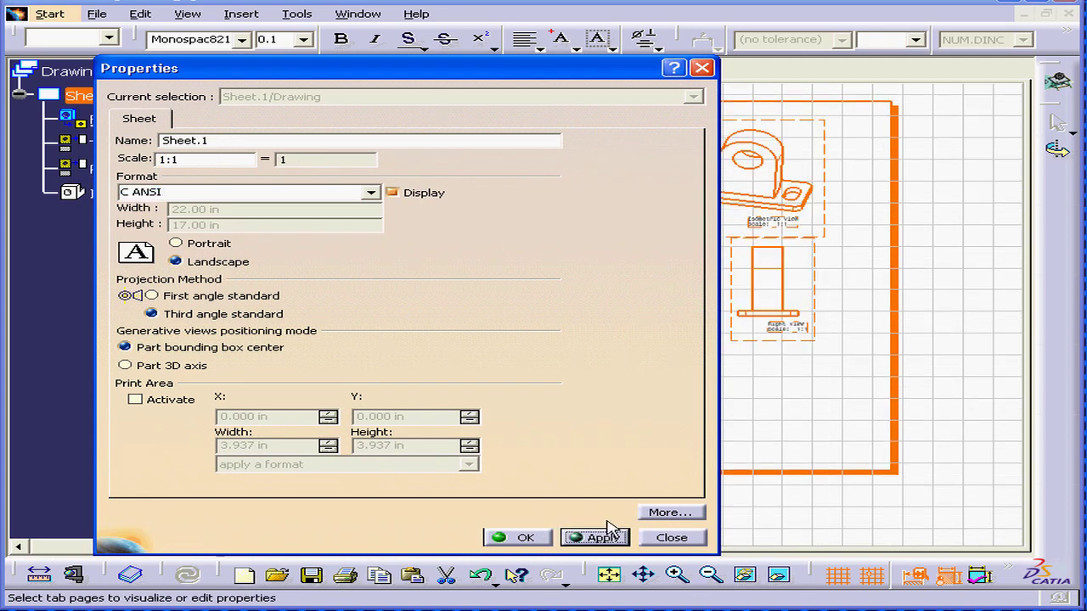
- Choose C ANSI as the sheet format and confirm the sheet properties
click(371, 192)
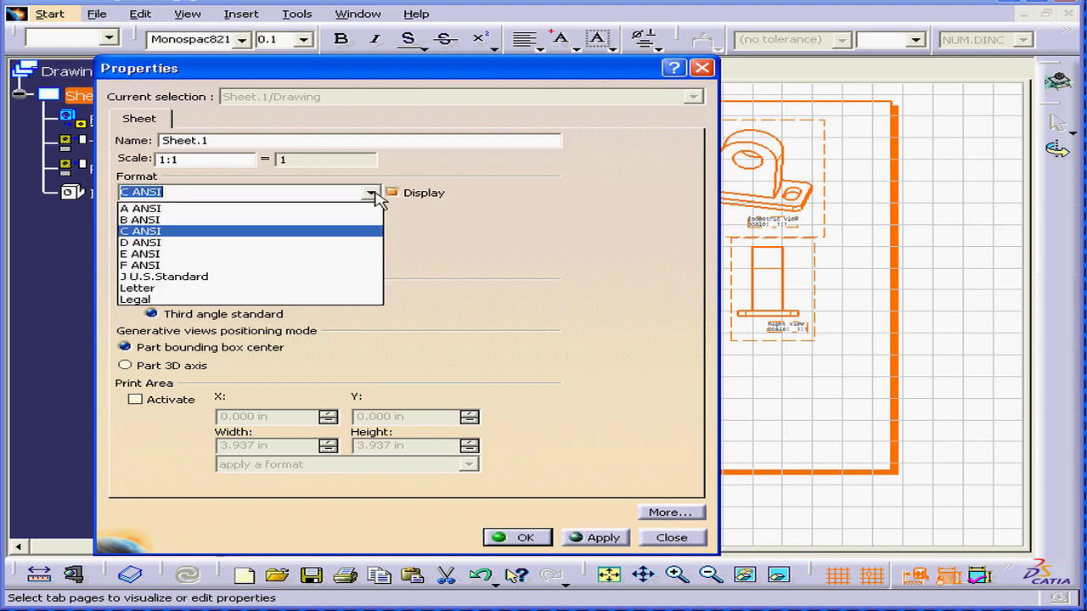
click(324, 236)
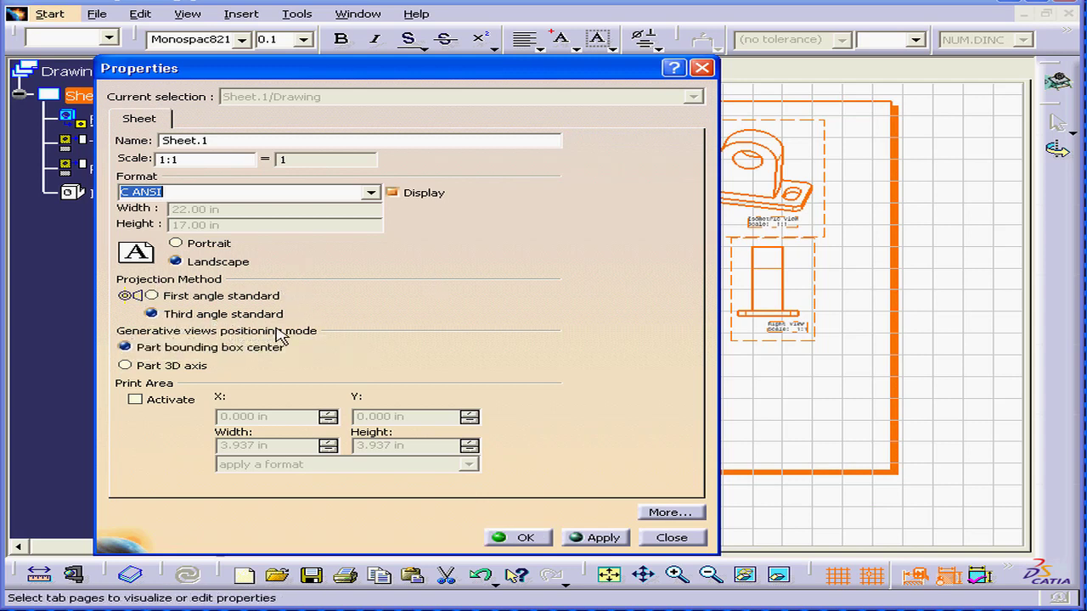
click(538, 538)
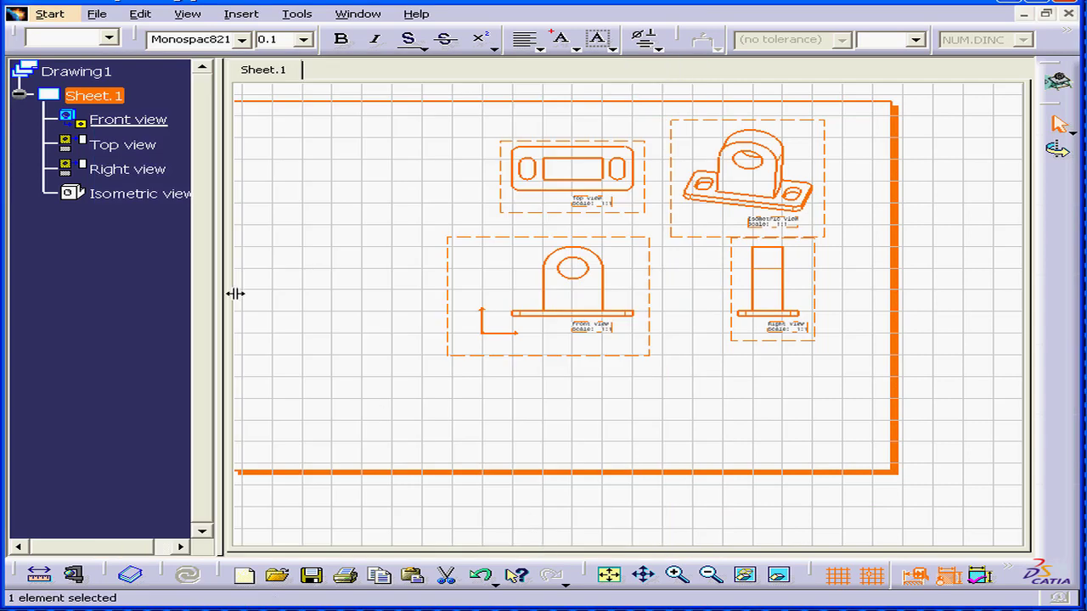
- Review the front view's properties, including its scale, dress-up and view name options, and close them
right_click(110, 125)
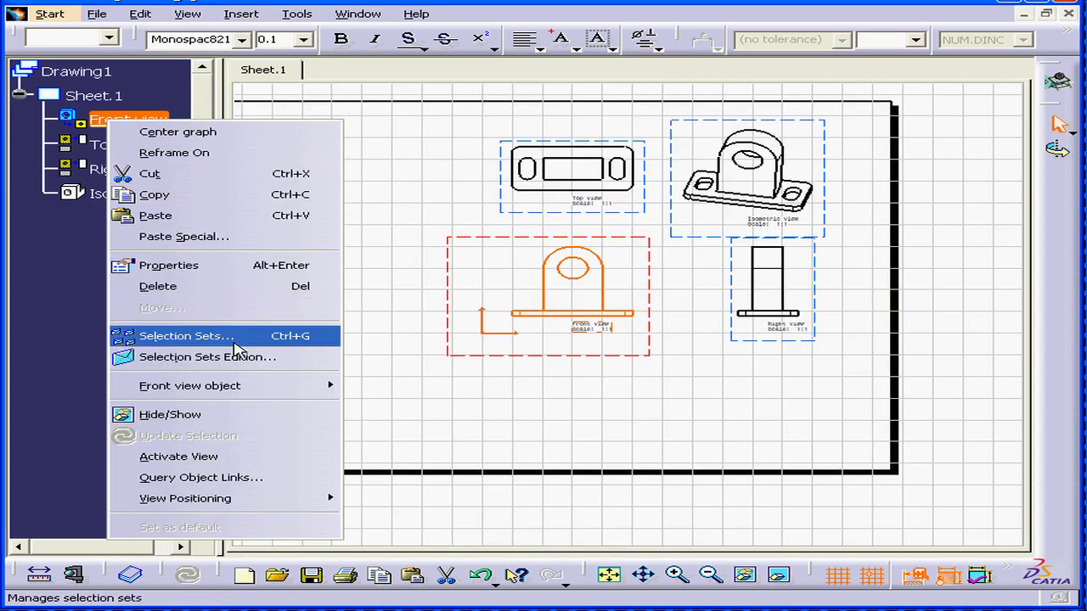
click(205, 265)
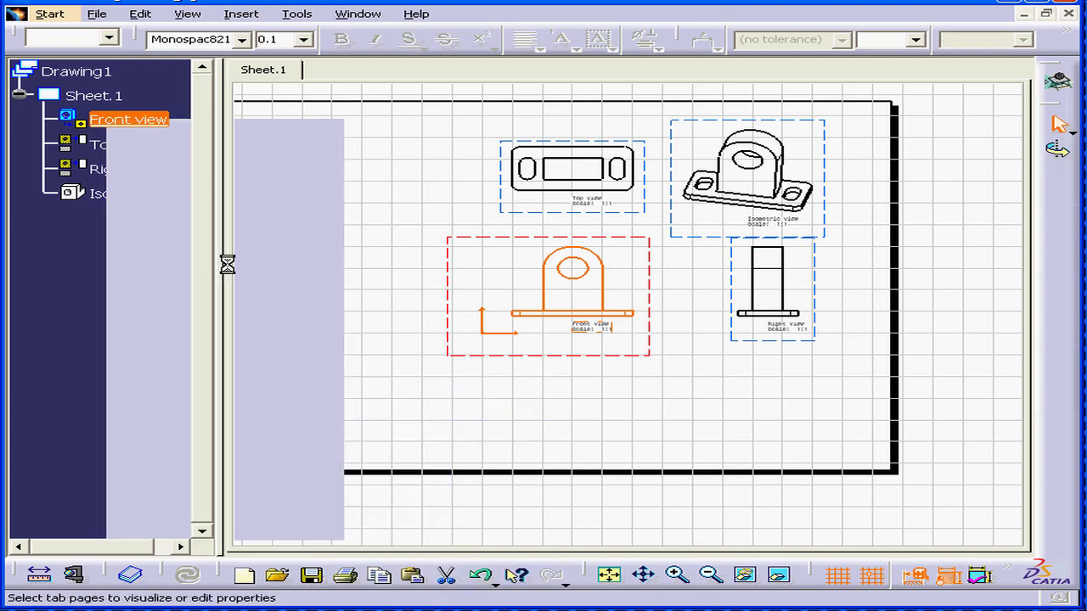
drag(355, 100, 388, 96)
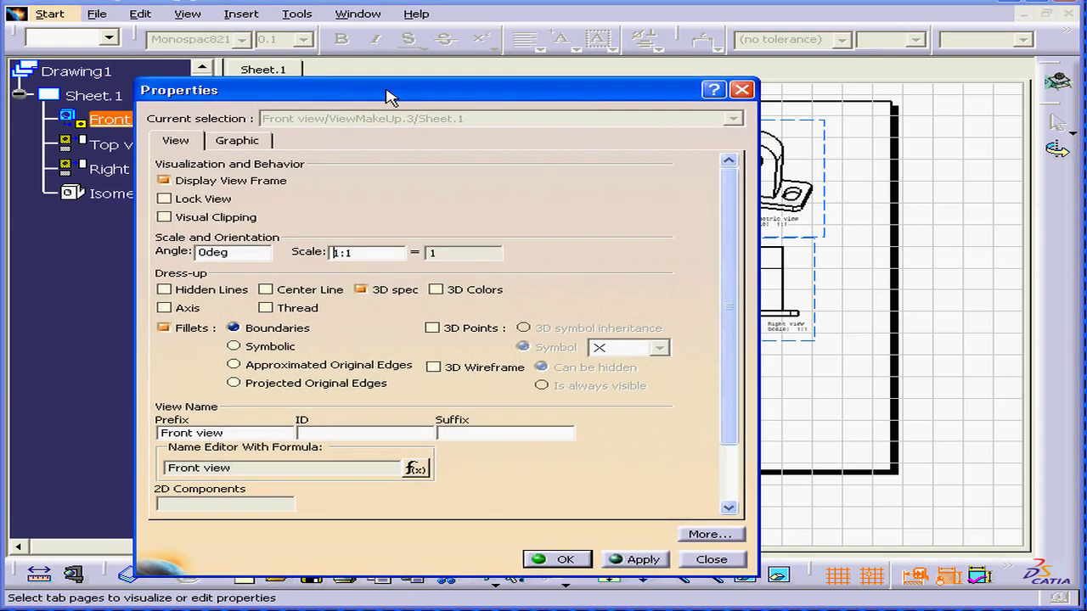
click(563, 560)
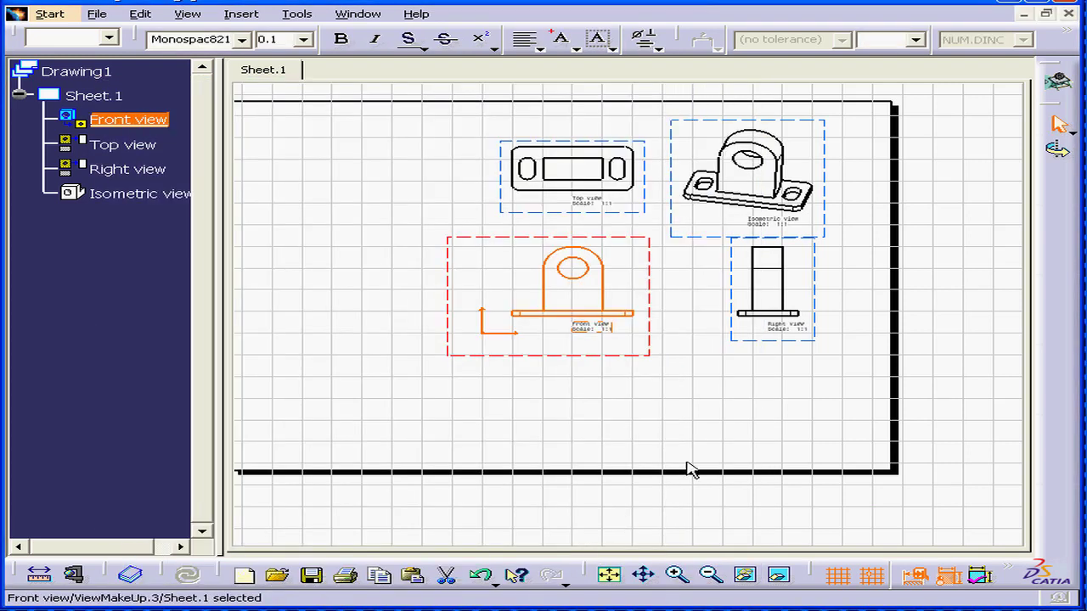